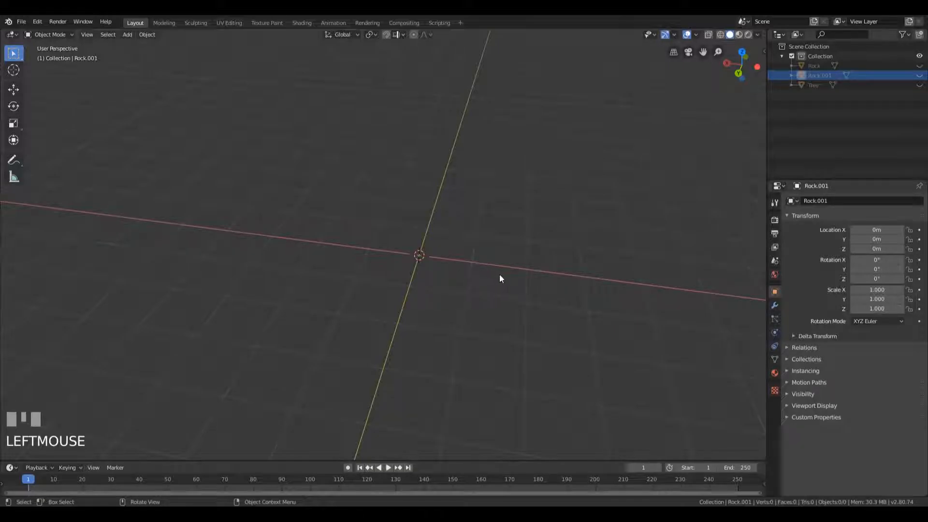
Add a plane mesh and merge all its vertices at the center into a single vertex
key("shift+a")
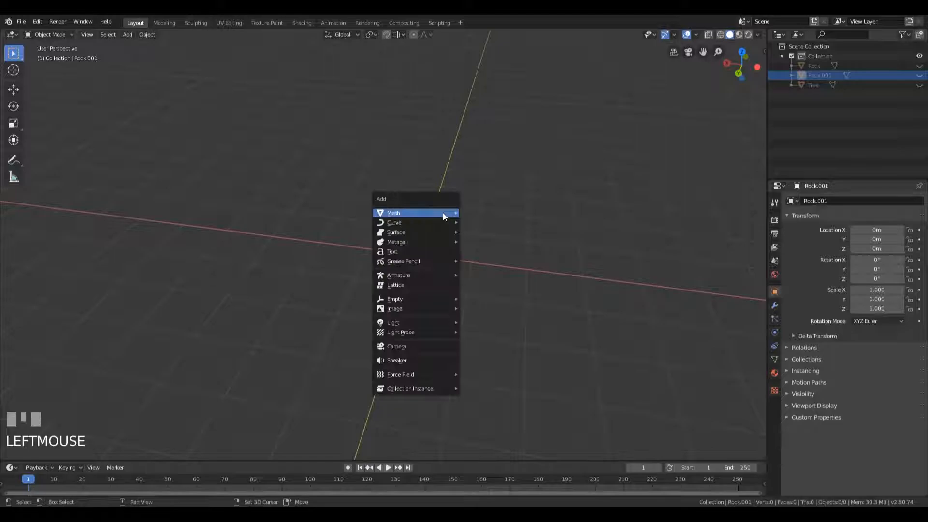
mouse_move(443, 213)
left_click(491, 214)
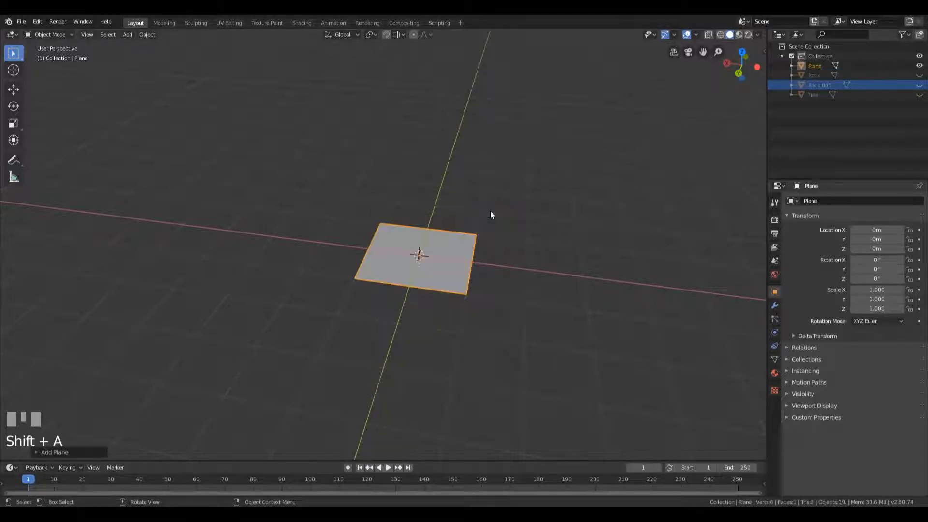
key("Tab")
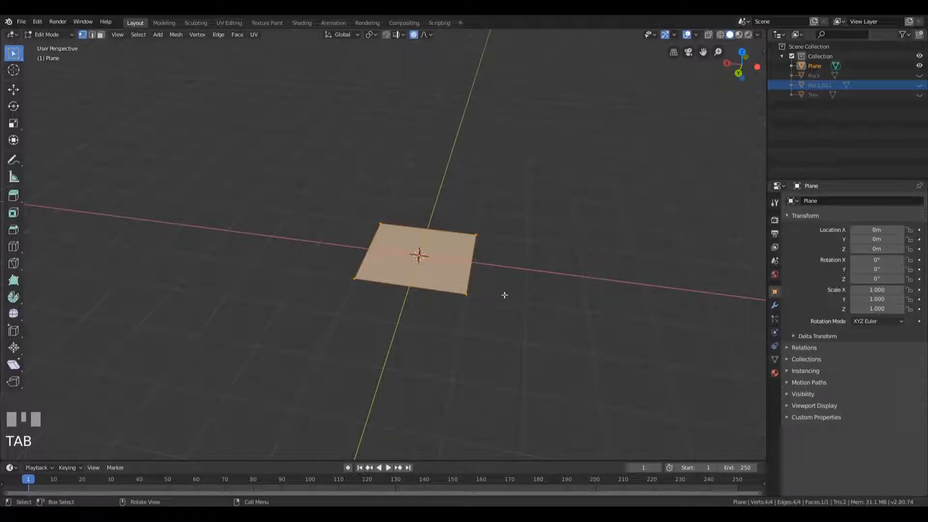
middle_click_drag(470, 291, 523, 277)
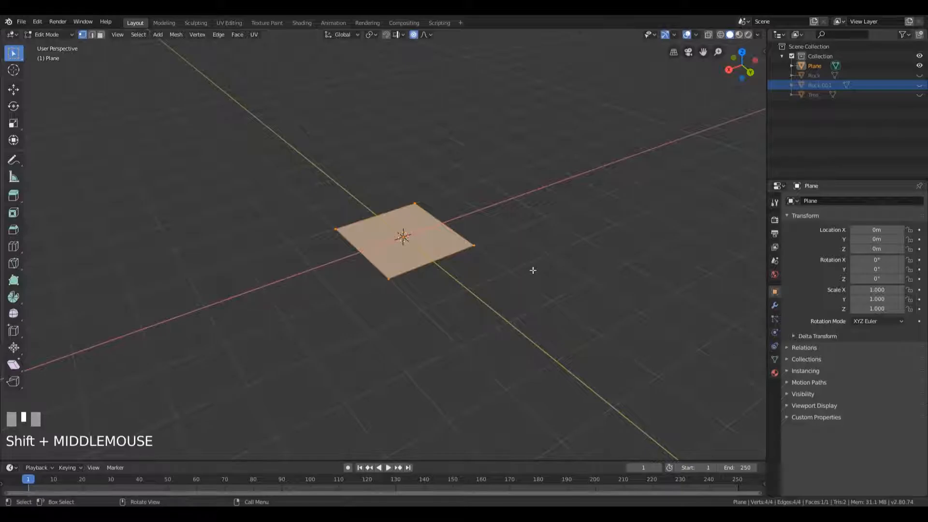
key("alt")
key("alt+m")
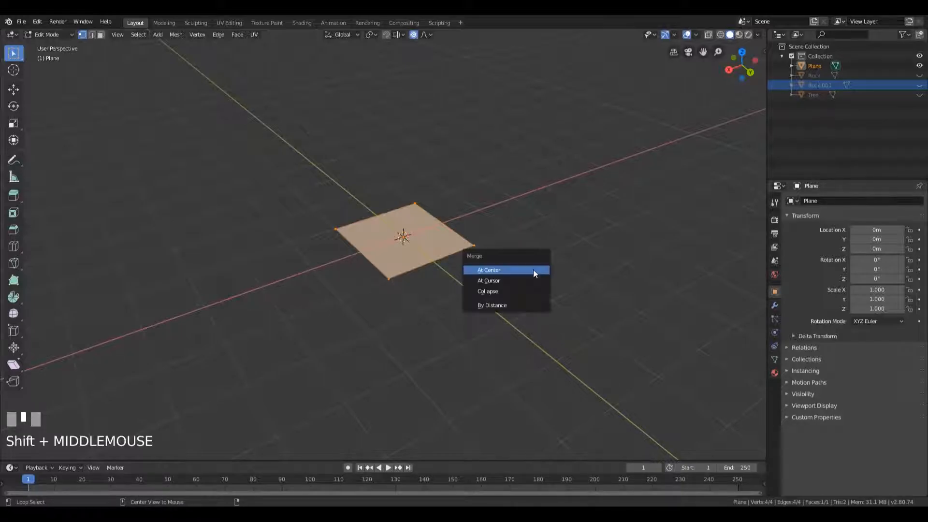
left_click(509, 270)
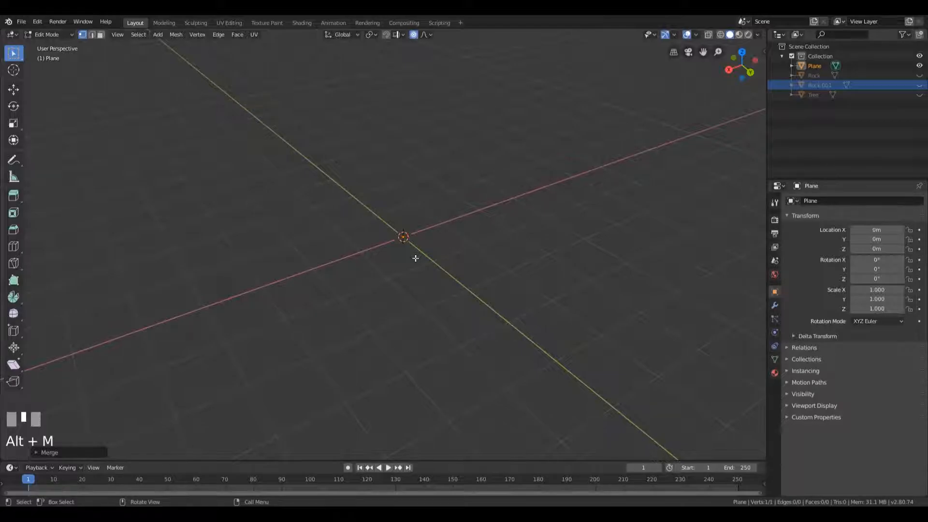
In front view, extrude the single vertex about 4 m straight up along Z, snapped to the grid, to form a trunk line
key("KP_1")
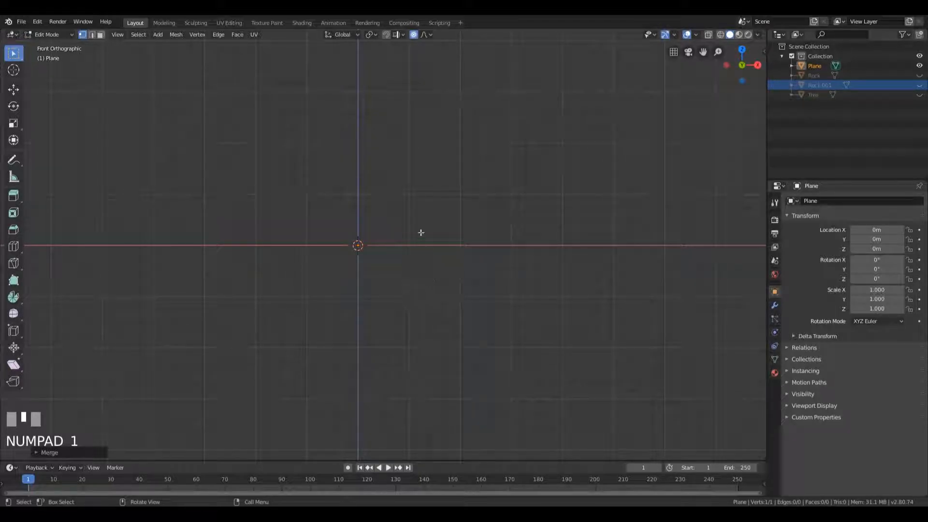
middle_click_drag(436, 182, 468, 253, "shift")
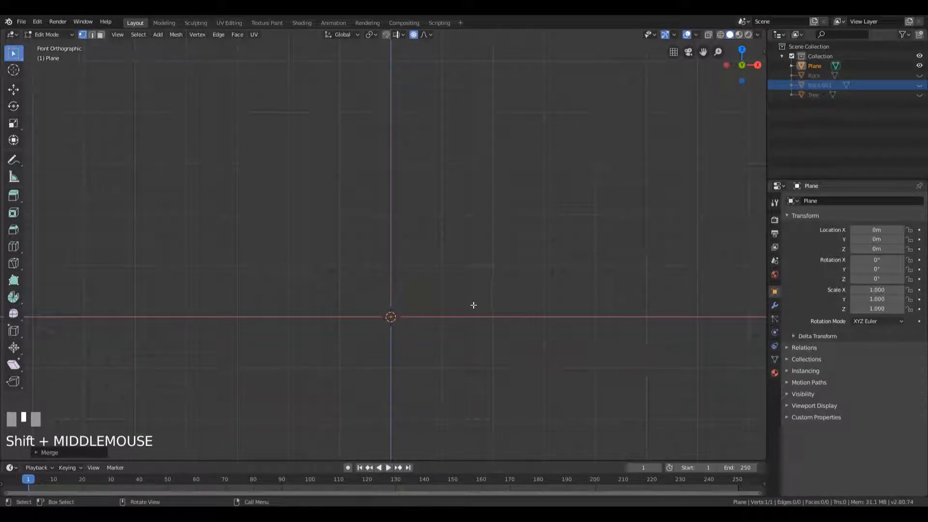
scroll(486, 271, "up", 1)
middle_click_drag(486, 271, 486, 283, "shift")
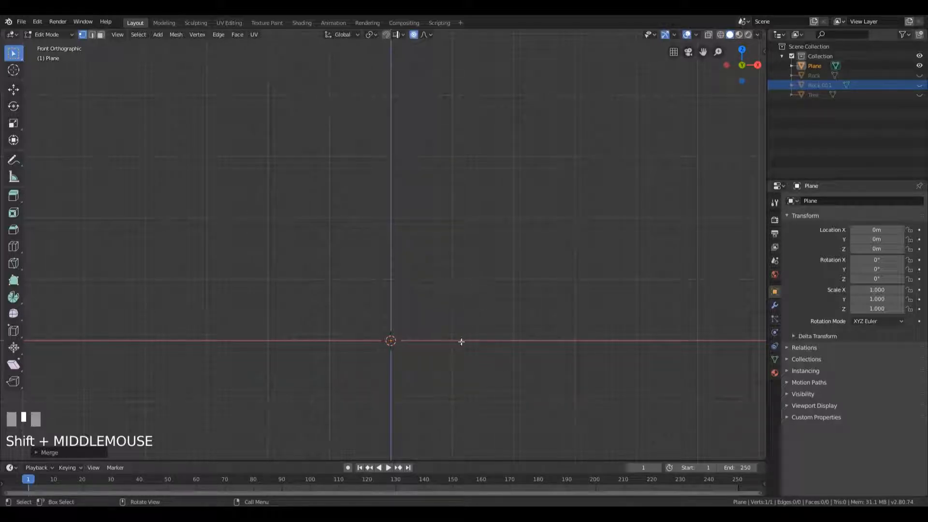
key("e")
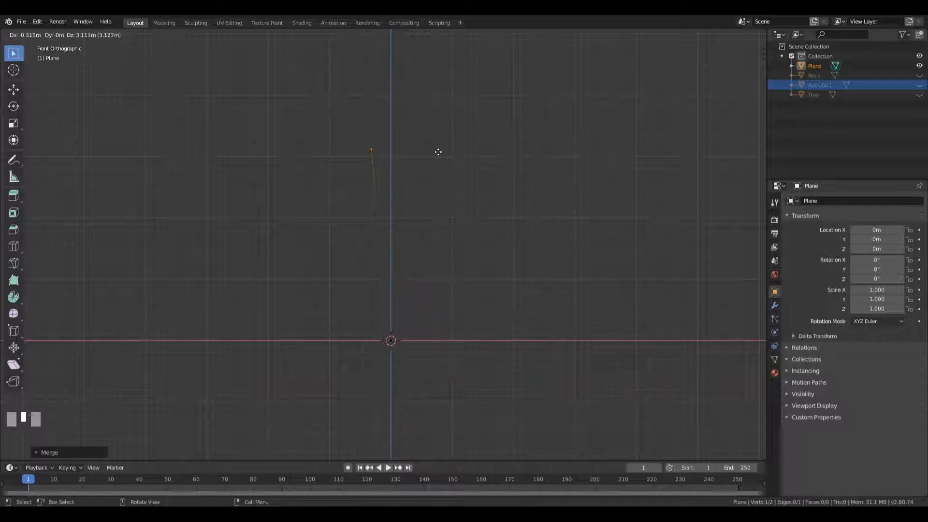
key("z")
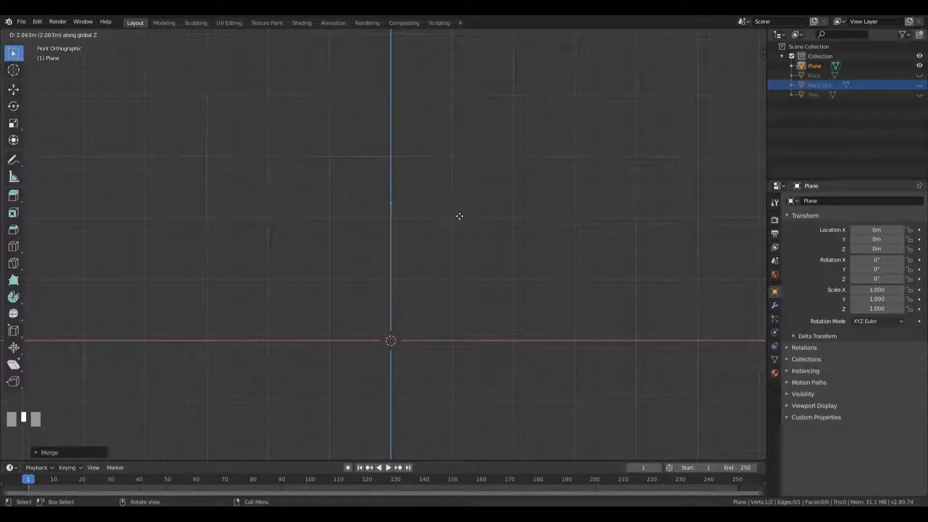
left_click(467, 96, "ctrl")
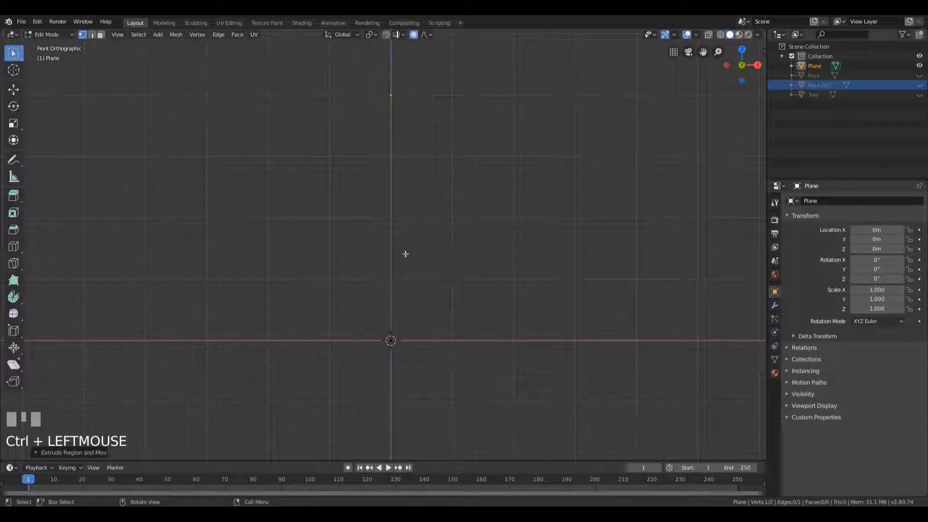
Subdivide the vertical trunk edge with a nine-cut loop cut
key("ctrl+r")
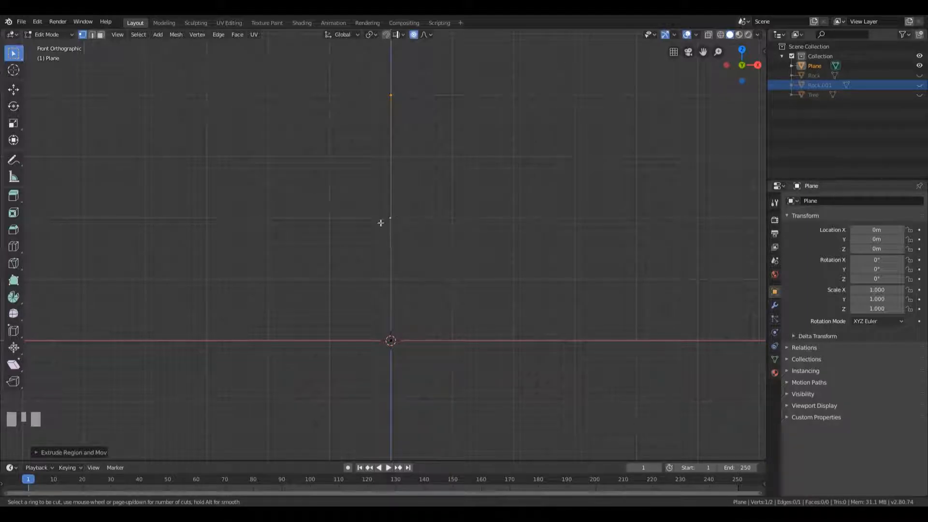
scroll(399, 226, "up", 1)
scroll(399, 228, "up", 1)
scroll(399, 229, "up", 1)
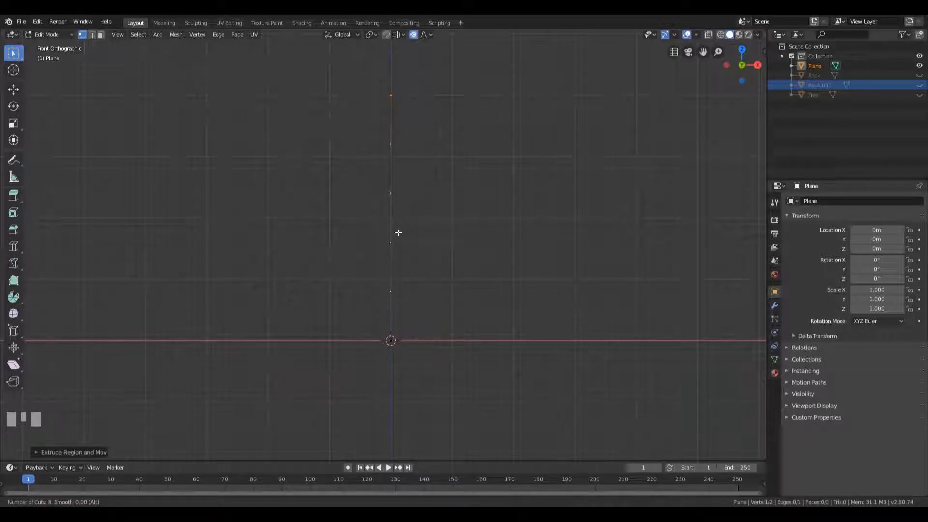
scroll(399, 233, "up", 1)
scroll(399, 233, "up", 1)
scroll(399, 232, "up", 1)
left_click(399, 232)
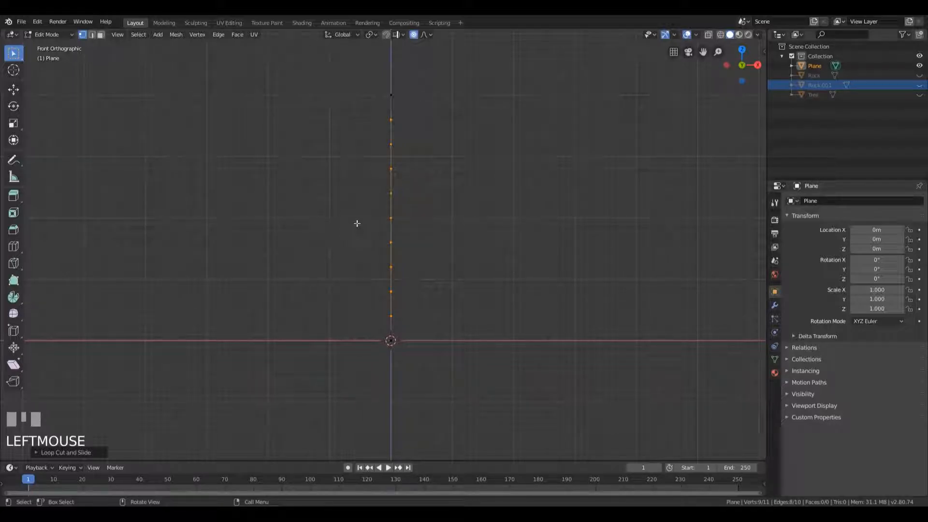
Turn off proportional editing and scale the upper three inner trunk vertices along Z to about 0.2, forming a tight cluster
left_click_drag(338, 106, 404, 173)
left_click_drag(432, 176, 443, 179)
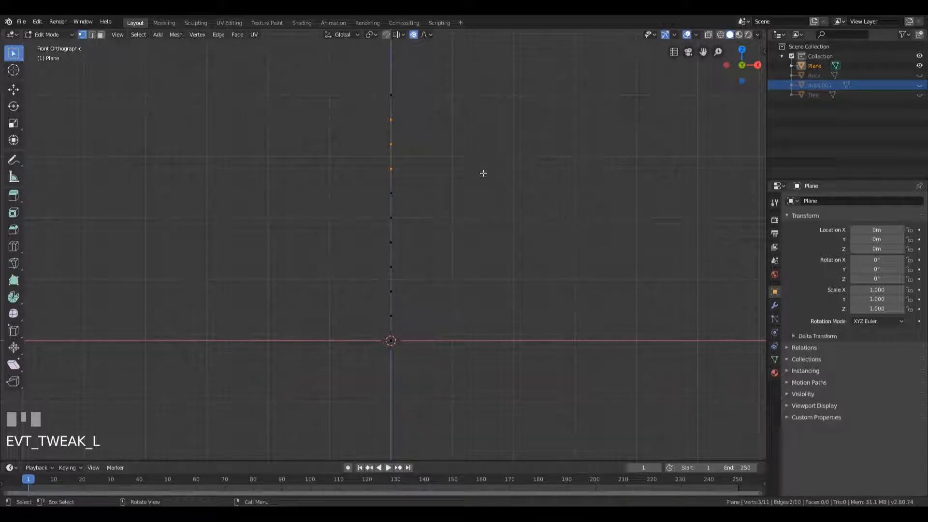
left_click_drag(364, 75, 435, 96)
left_click_drag(356, 113, 427, 182)
key("s")
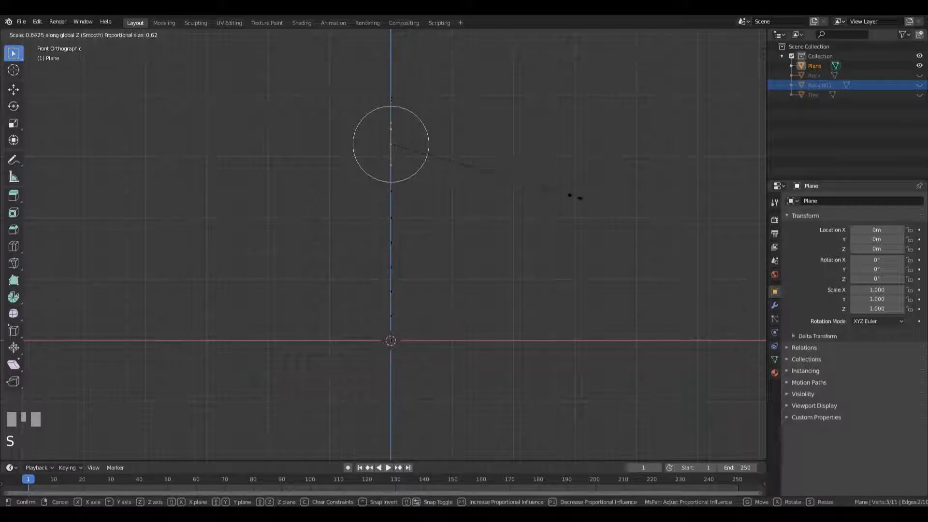
key("Escape")
key("o")
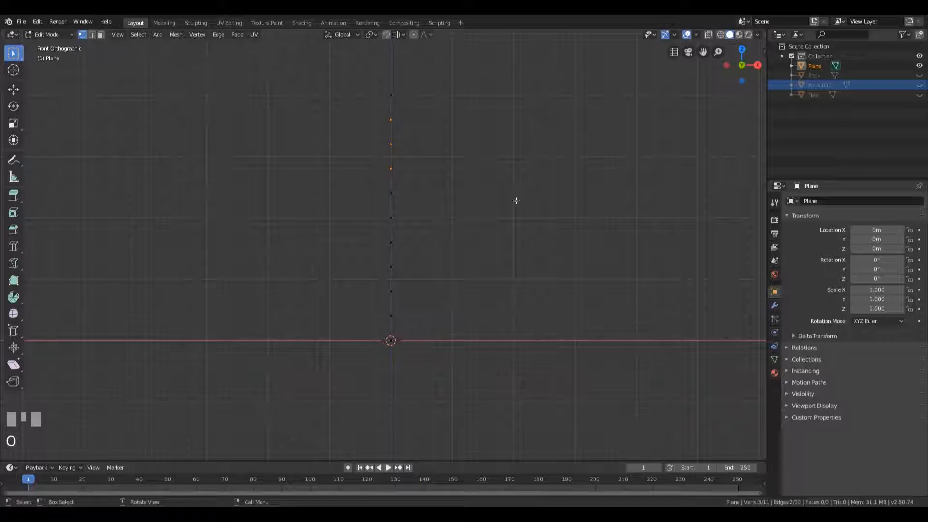
key("s")
key("z")
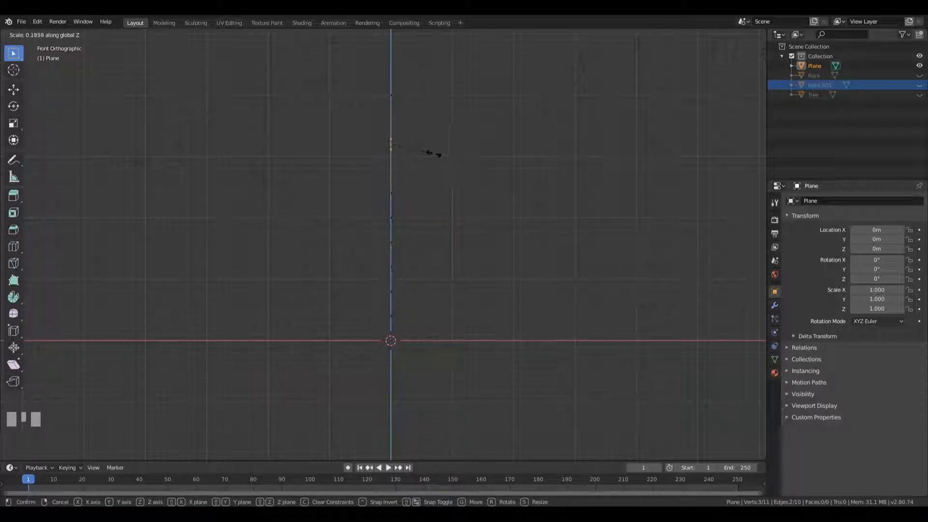
left_click(445, 154)
Scale the middle three and the lower three inner trunk vertices along Z into two more tight clusters
left_click_drag(362, 178, 429, 264)
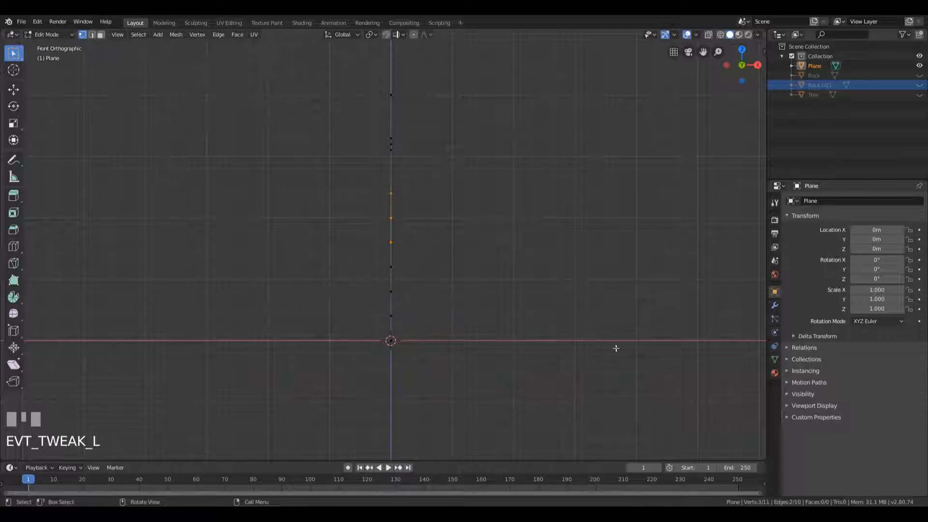
key("s")
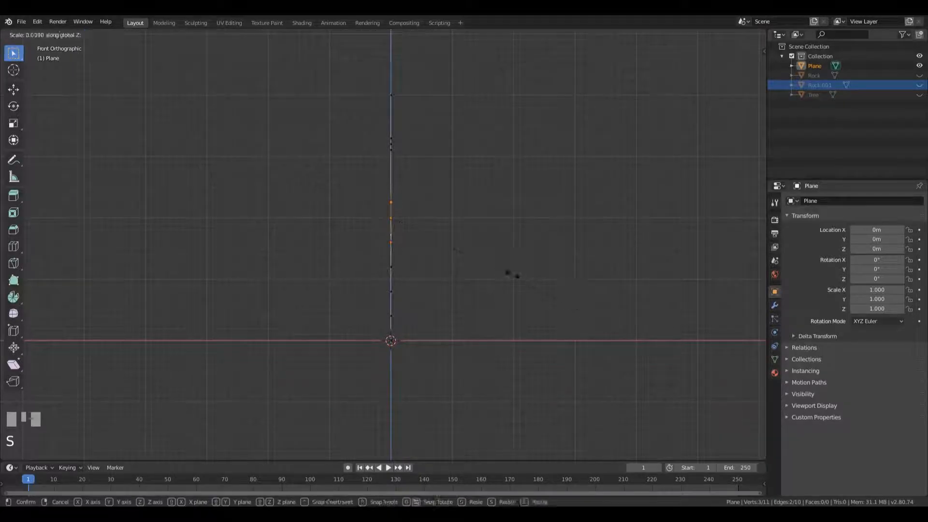
left_click(431, 235)
left_click_drag(354, 249, 431, 328)
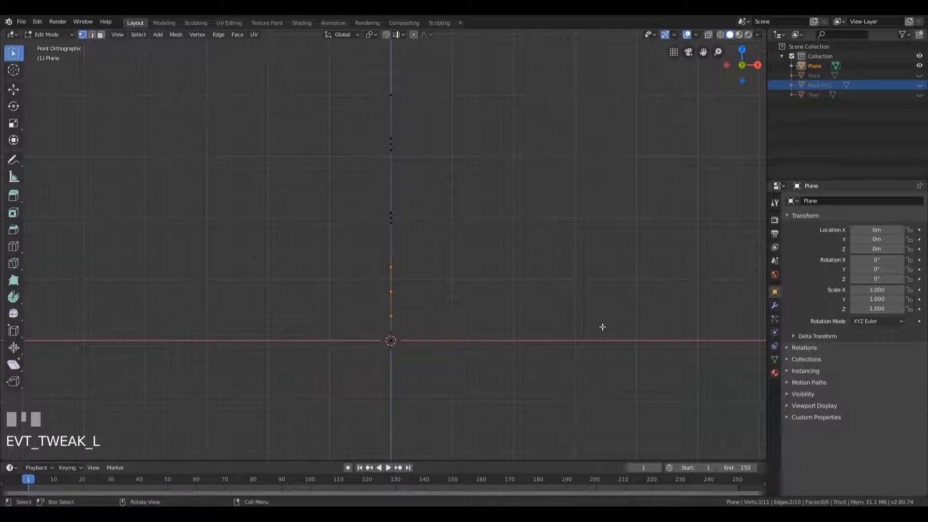
key("s")
key("z")
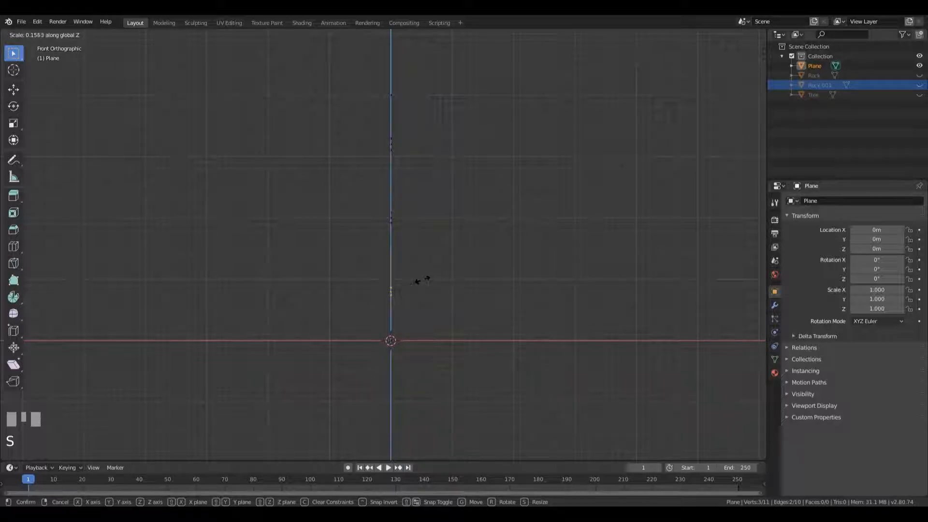
left_click(420, 282)
left_click(419, 282)
left_click(388, 339)
left_click(397, 89)
left_click_drag(355, 121, 445, 178)
left_click_drag(358, 189, 433, 238)
left_click_drag(348, 256, 427, 310)
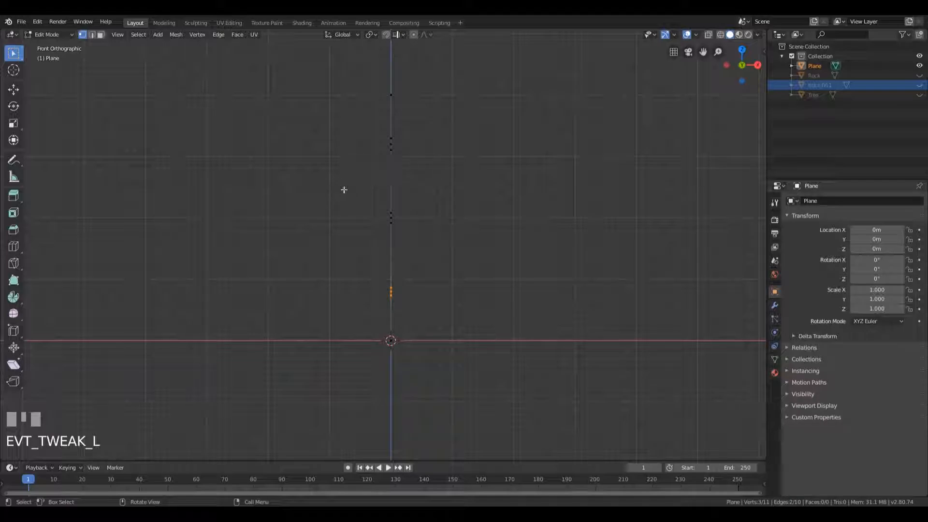
From the lowest vertex of each cluster, extrude two branch segments diagonally toward negative X and Y in top view, about 0.67 m and 0.65 m long
left_click(392, 151)
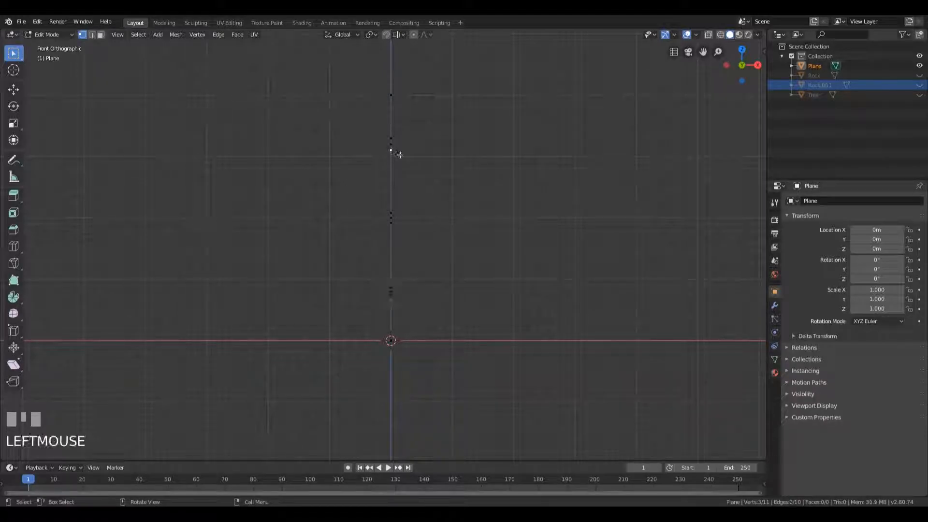
left_click(392, 223, "shift")
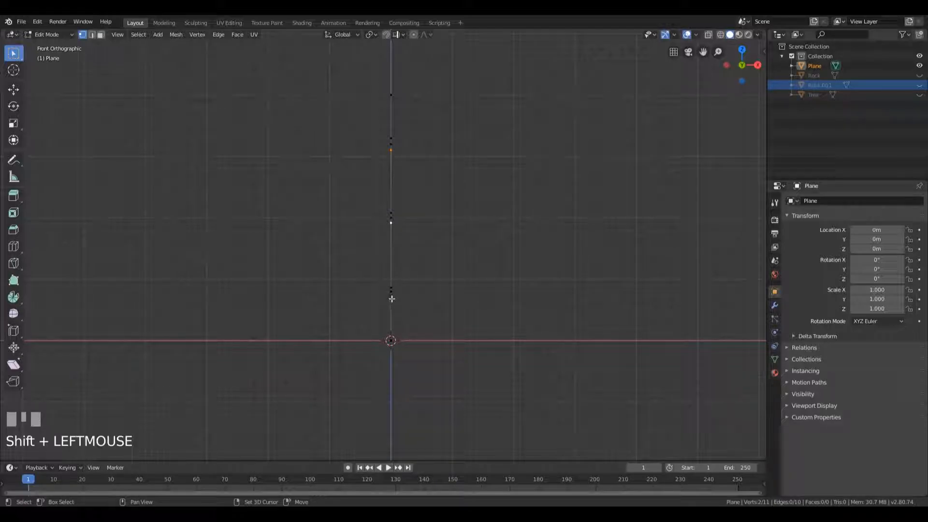
left_click(391, 295, "shift")
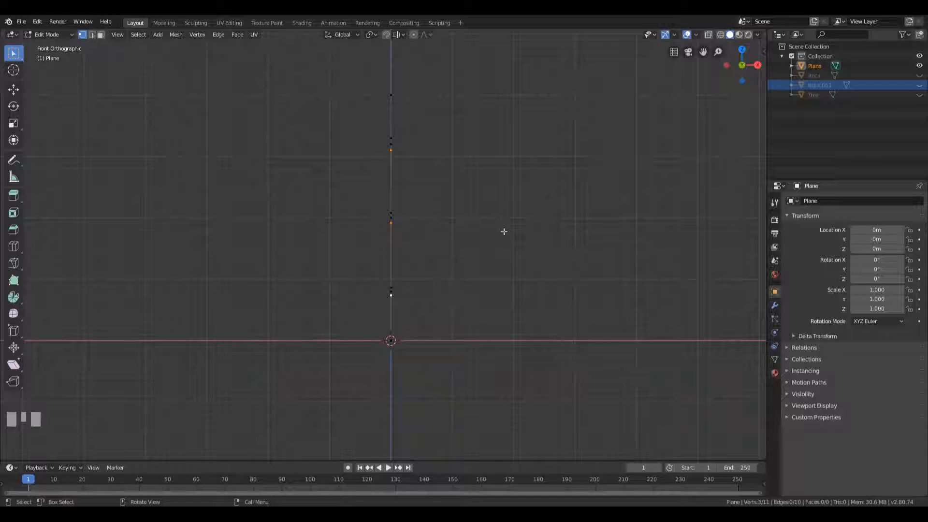
key("KP_7")
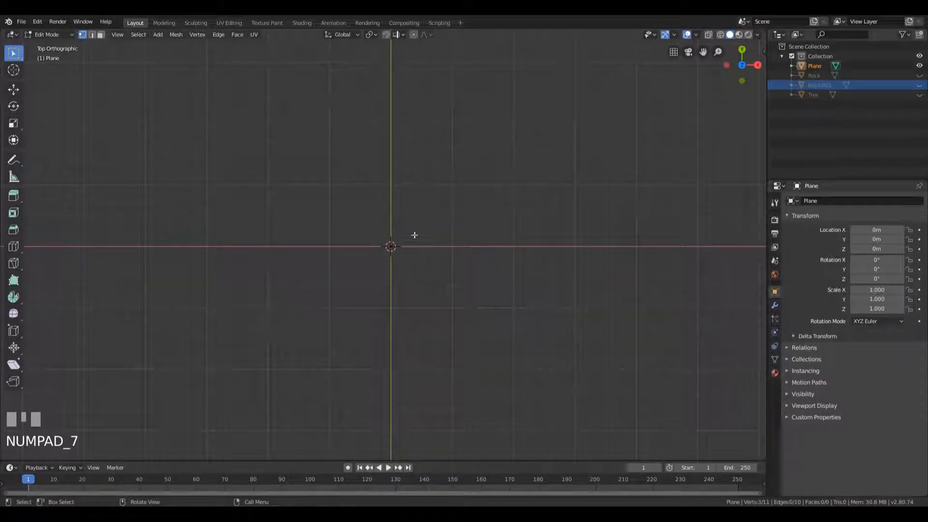
key("e")
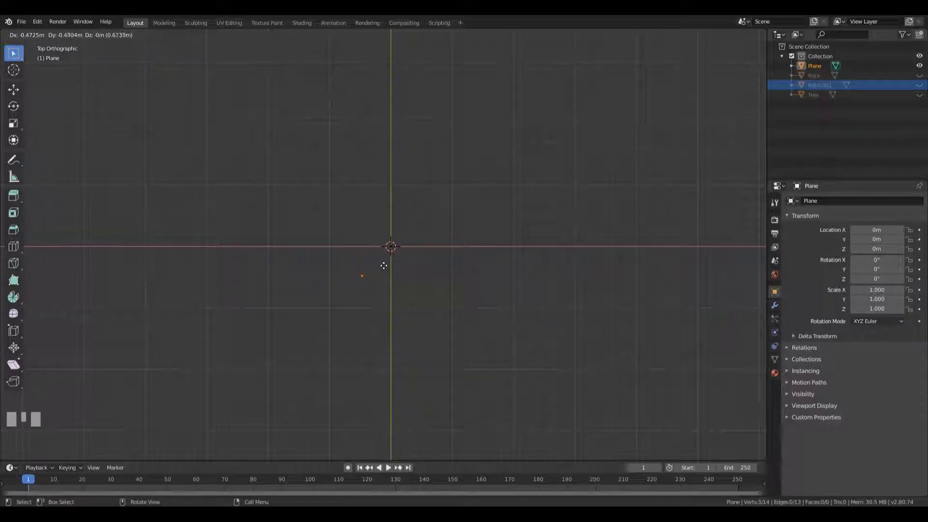
left_click(384, 265)
key("e")
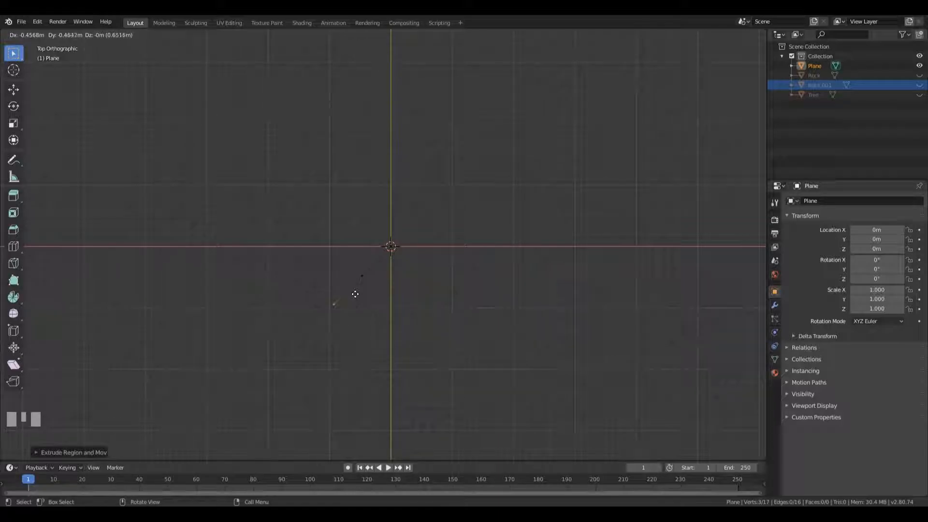
left_click(356, 293)
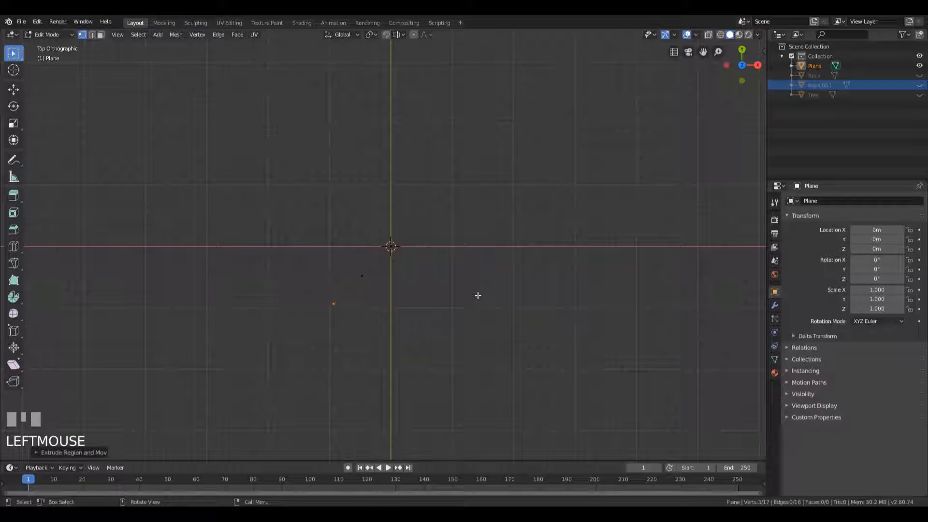
From the middle vertex of each cluster, extrude two branch segments diagonally toward positive X and negative Y, about 0.65 m and 0.62 m long
key("KP_1")
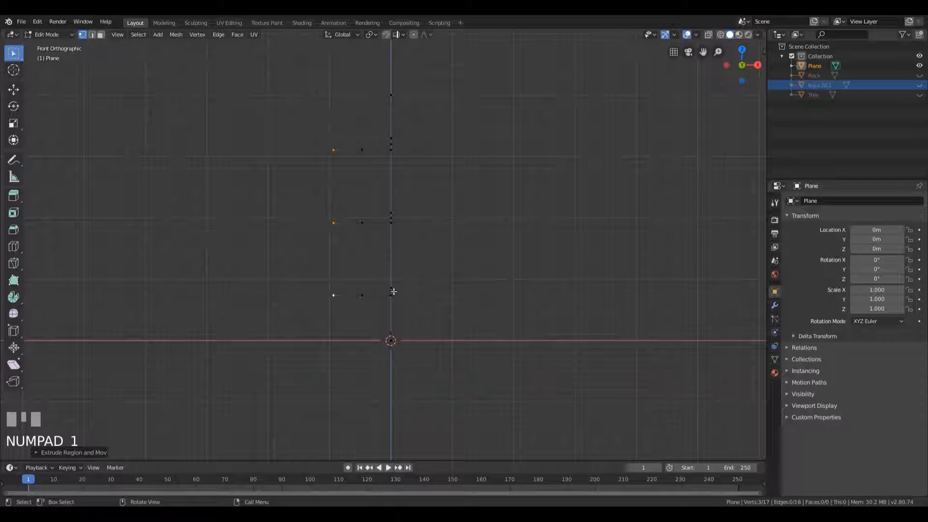
left_click(391, 291)
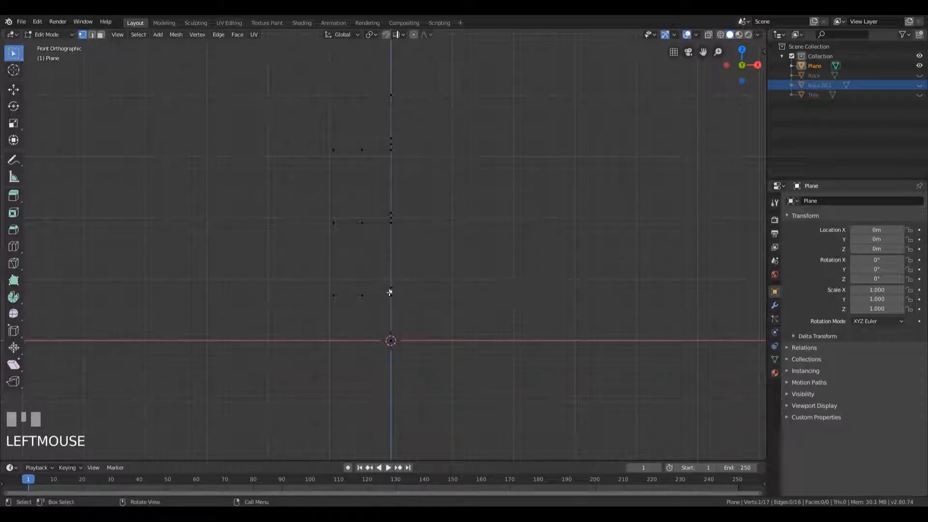
left_click(389, 218, "shift")
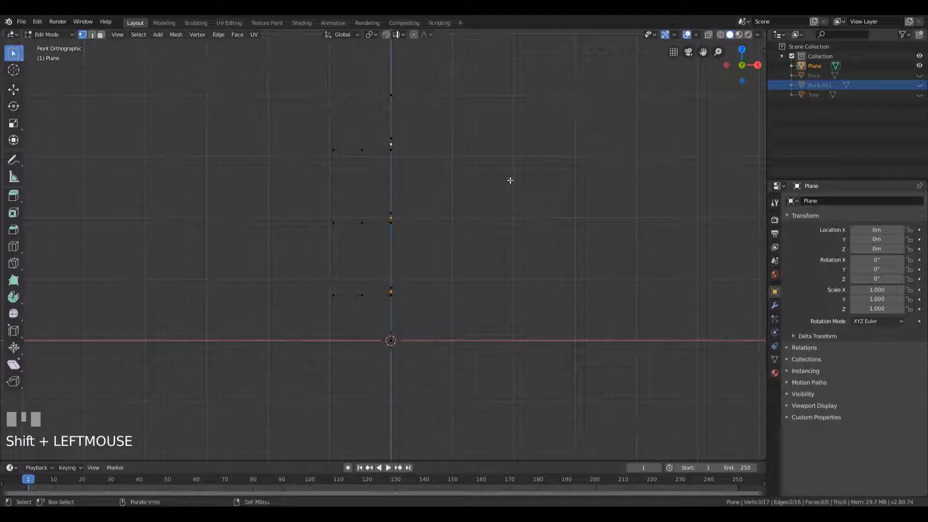
key("KP_7")
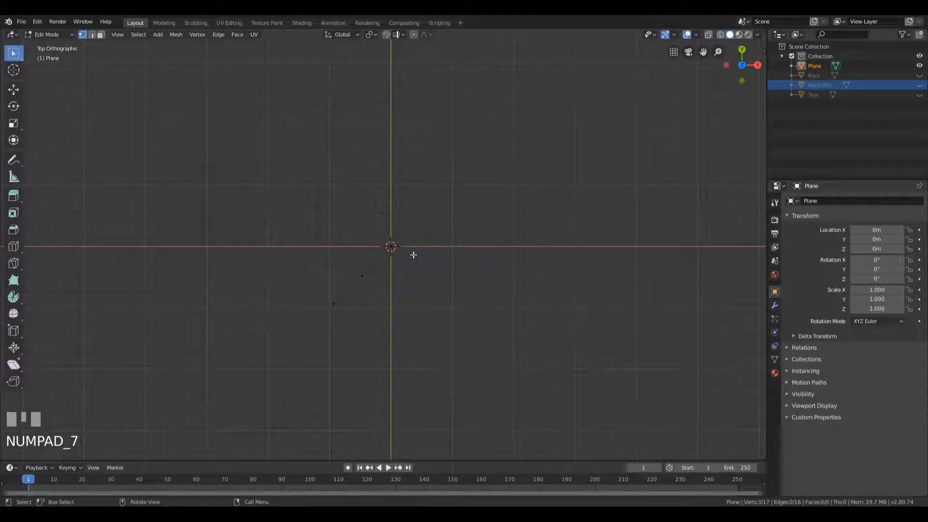
key("e")
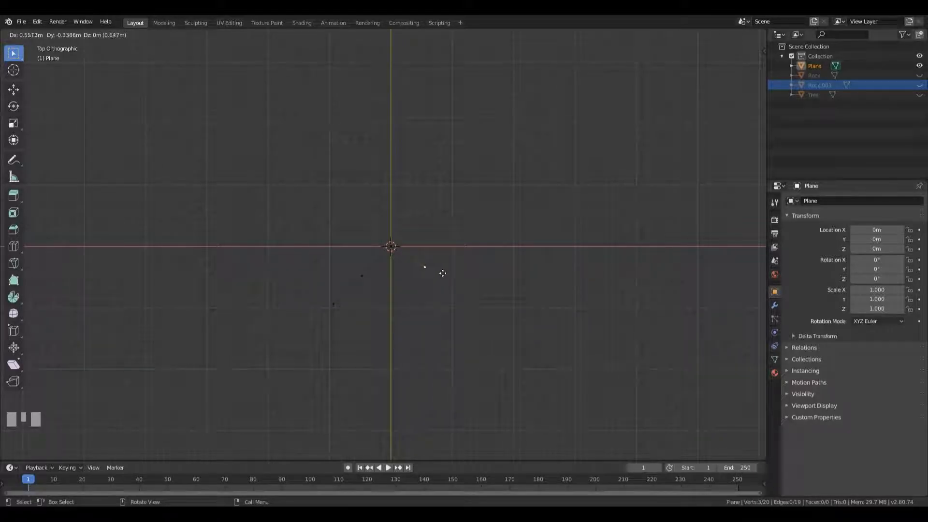
left_click(443, 274)
key("e")
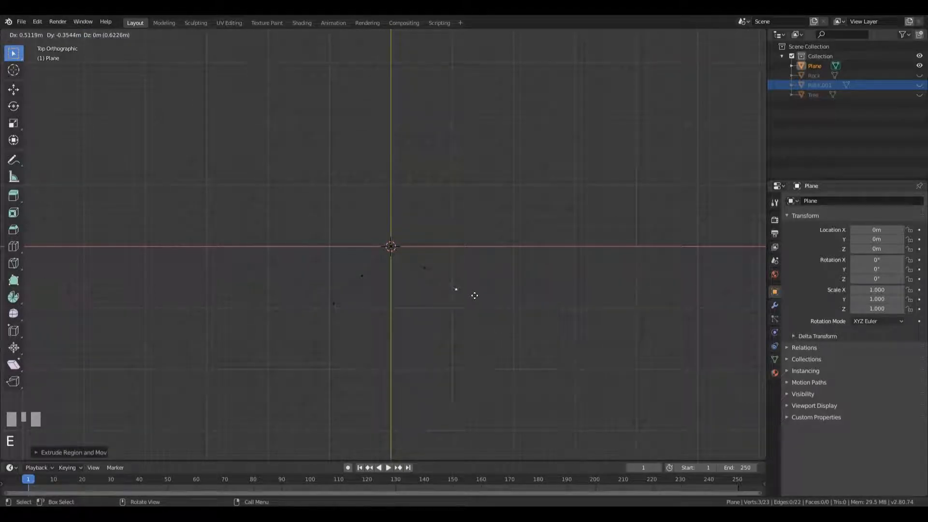
left_click(475, 296)
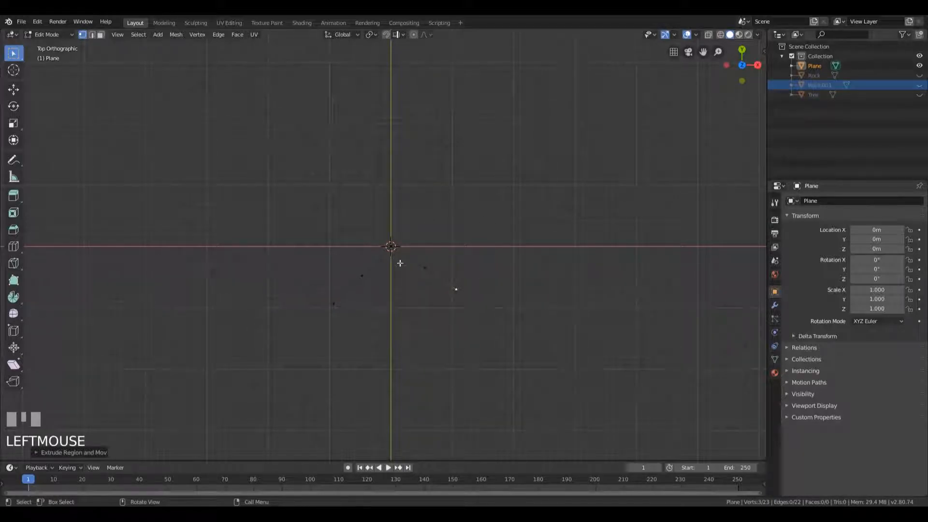
From the highest vertex of each cluster, extrude two branch segments toward positive Y and slightly negative X, about 0.54 m and 0.60 m long
key("KP_1")
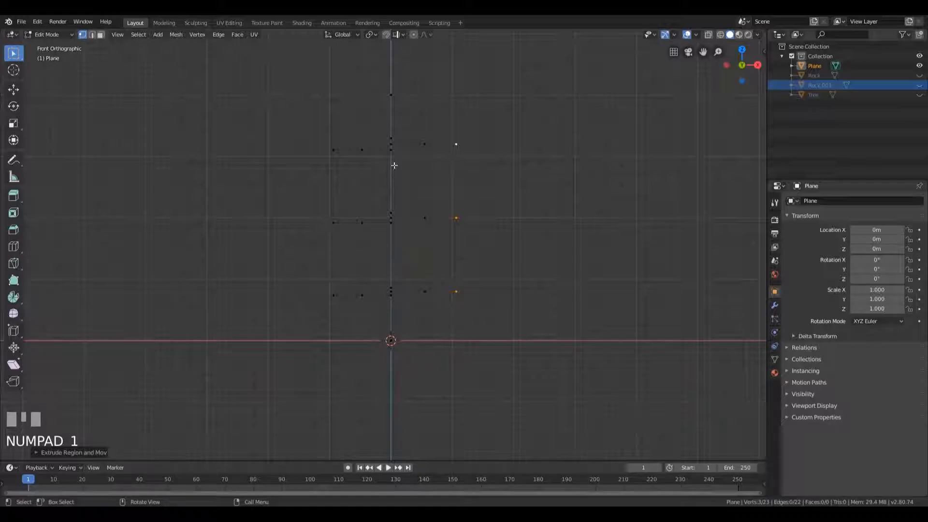
left_click(390, 137)
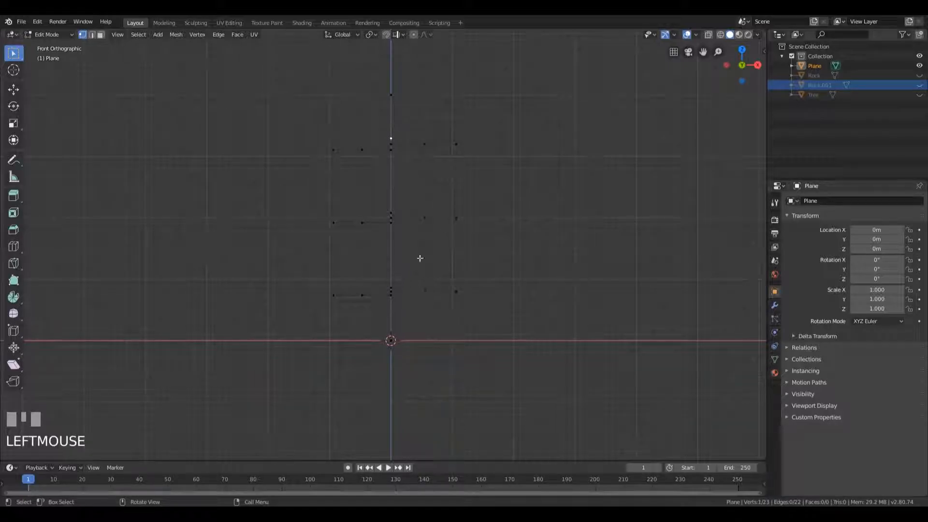
left_click(394, 210, "shift")
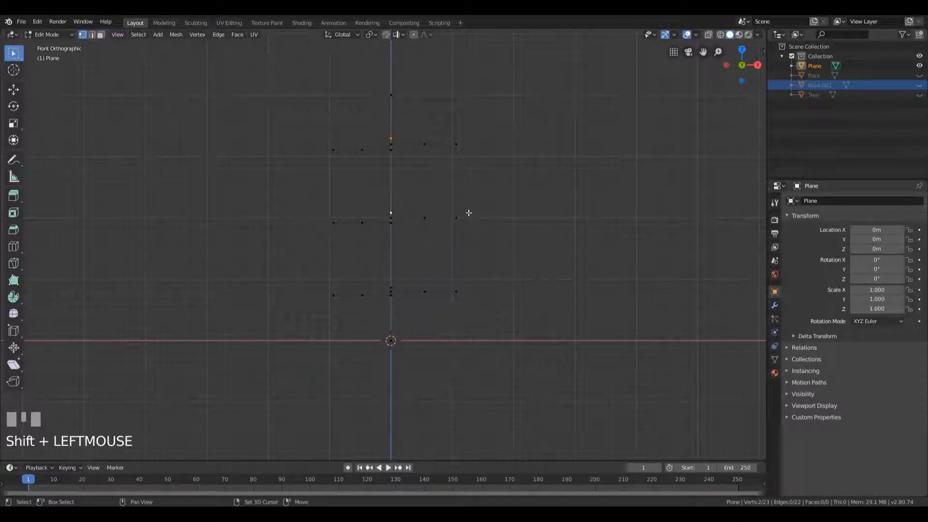
left_click(393, 285, "shift")
key("KP_7")
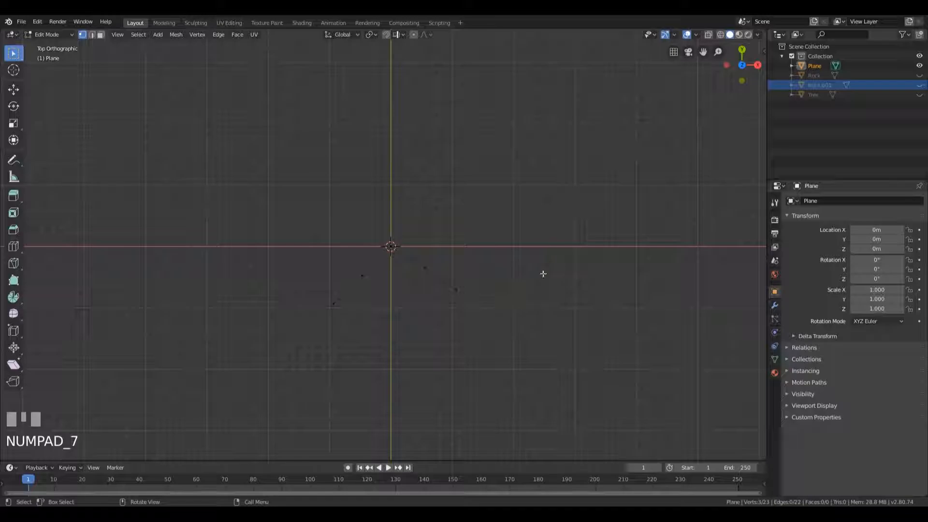
key("e")
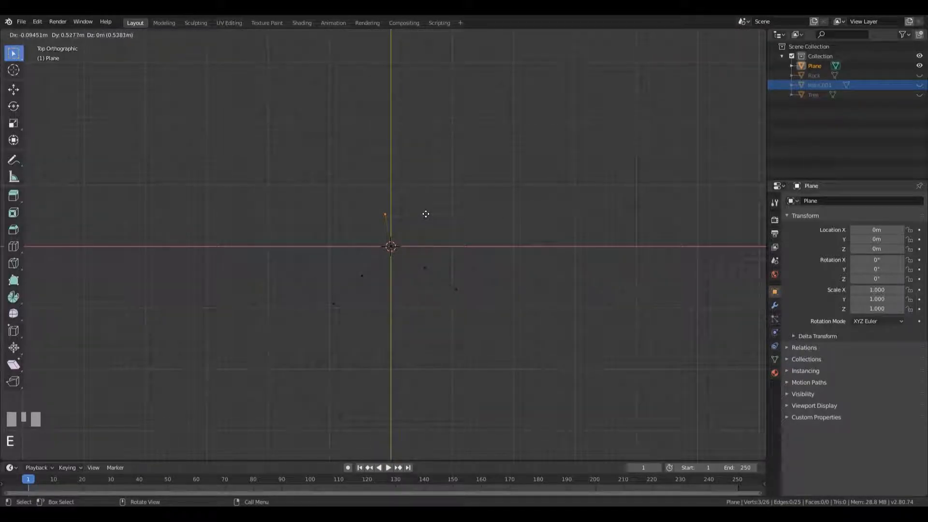
left_click(426, 213)
key("e")
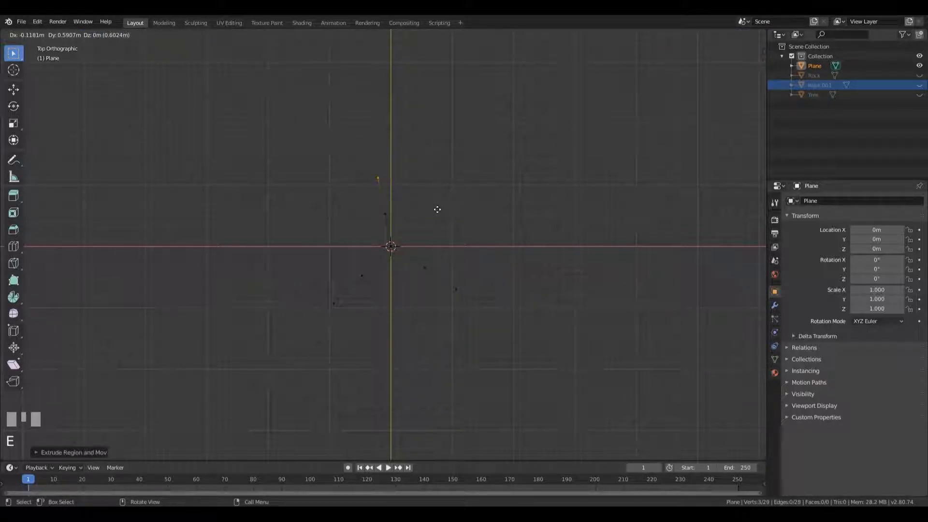
left_click(438, 209)
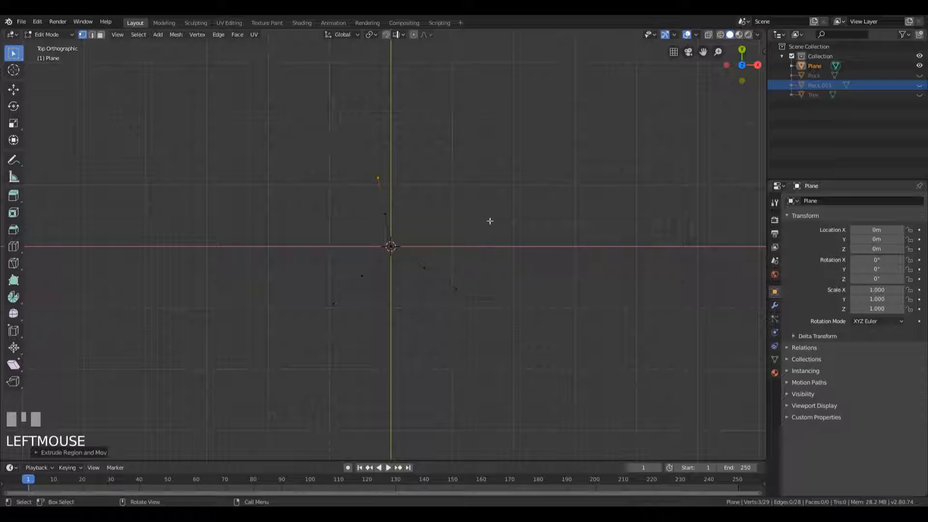
Scale the six branch vertices of the uppermost tier down uniformly to about 0.47
middle_click_drag(547, 232, 515, 211)
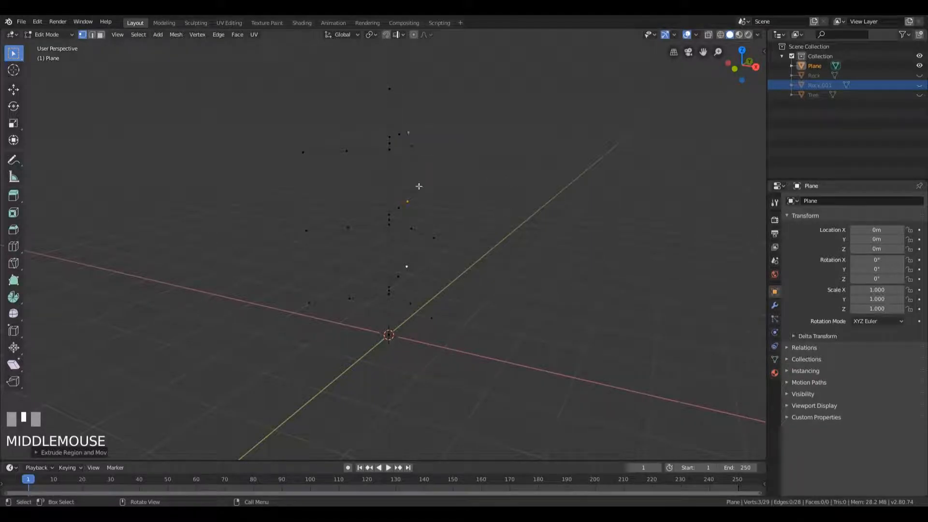
middle_click_drag(533, 126, 532, 130)
left_click(436, 172)
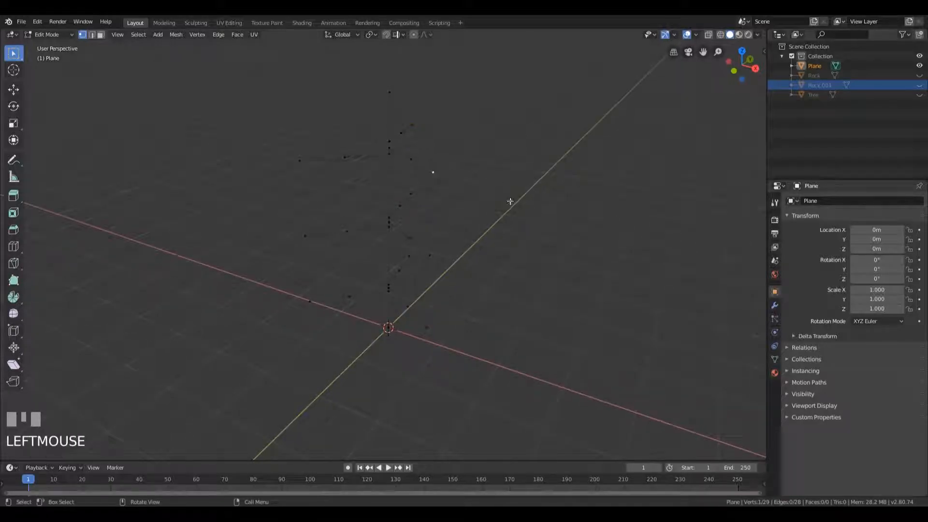
left_click(411, 160, "shift")
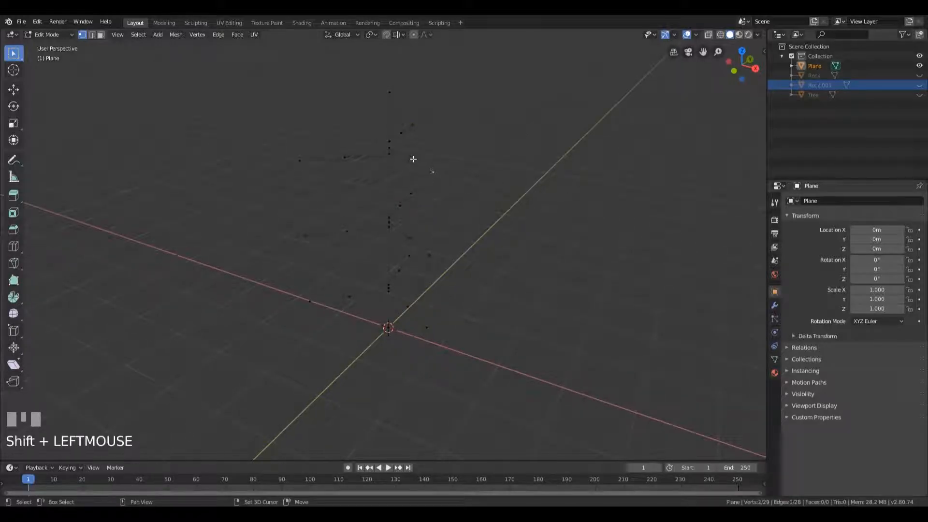
left_click(401, 133, "shift")
left_click(412, 125, "shift")
middle_click_drag(302, 162, 563, 242)
scroll(563, 242, "down", 2)
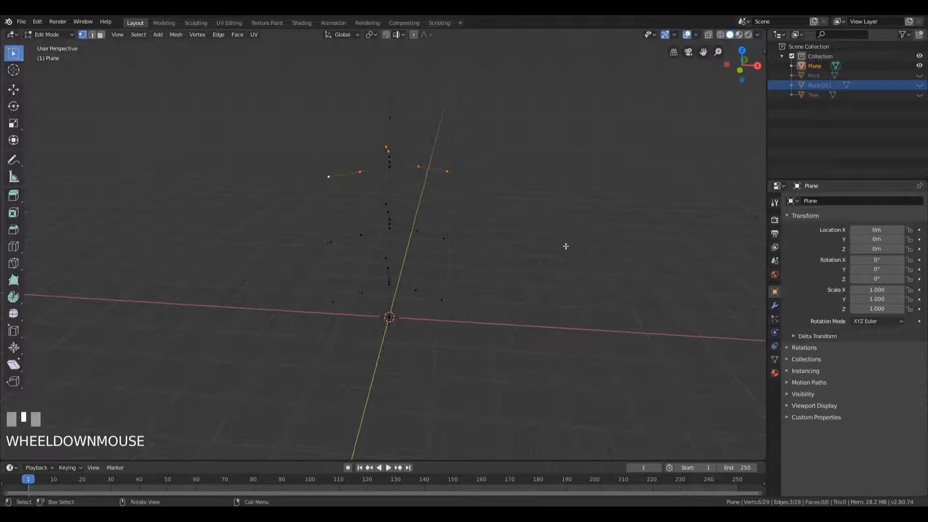
key("s")
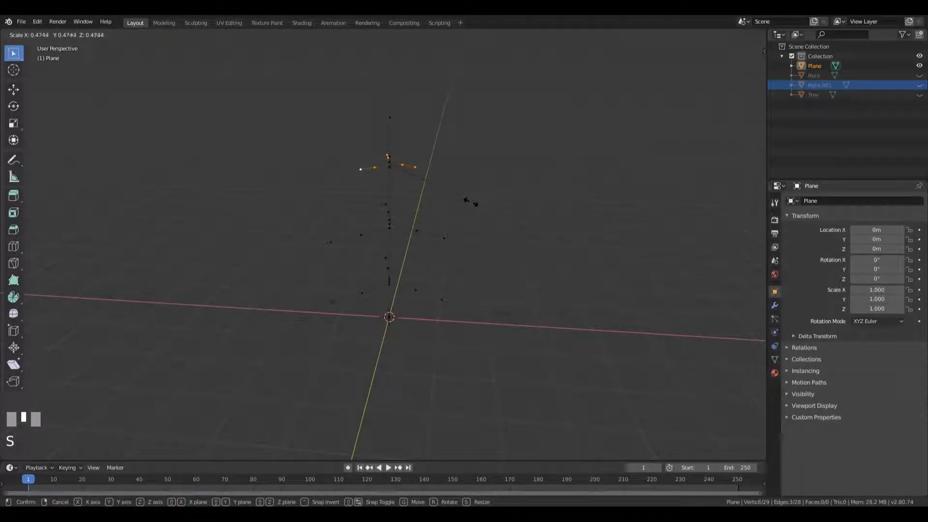
left_click(471, 203)
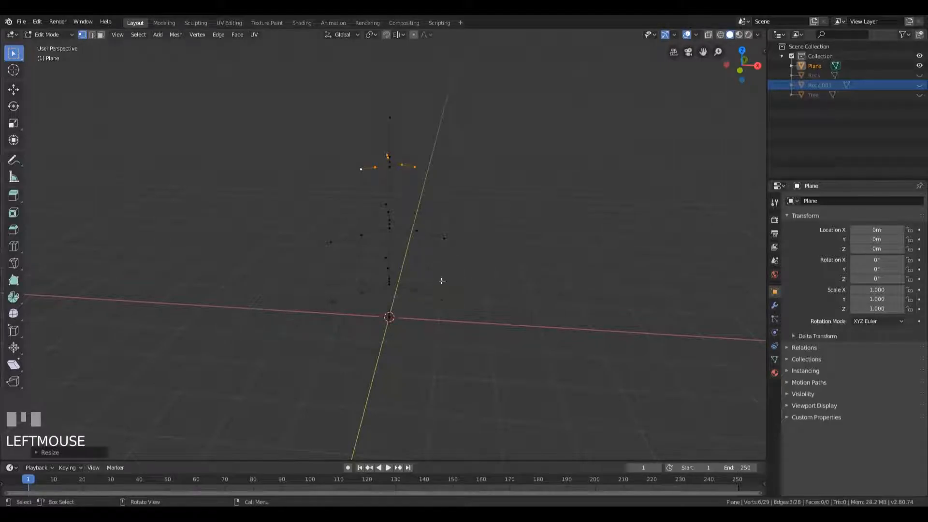
Scale the six branch vertices of the middle tier down uniformly to about 0.63
left_click(447, 241)
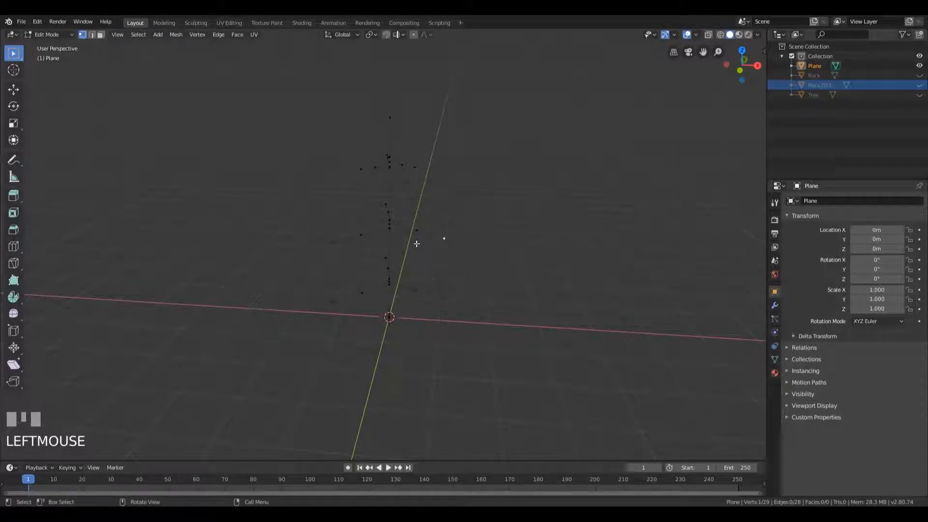
left_click(417, 232, "shift")
left_click(359, 235, "shift")
left_click(334, 242, "shift")
middle_click_drag(338, 242, 386, 213)
left_click(364, 205, "shift")
key("s")
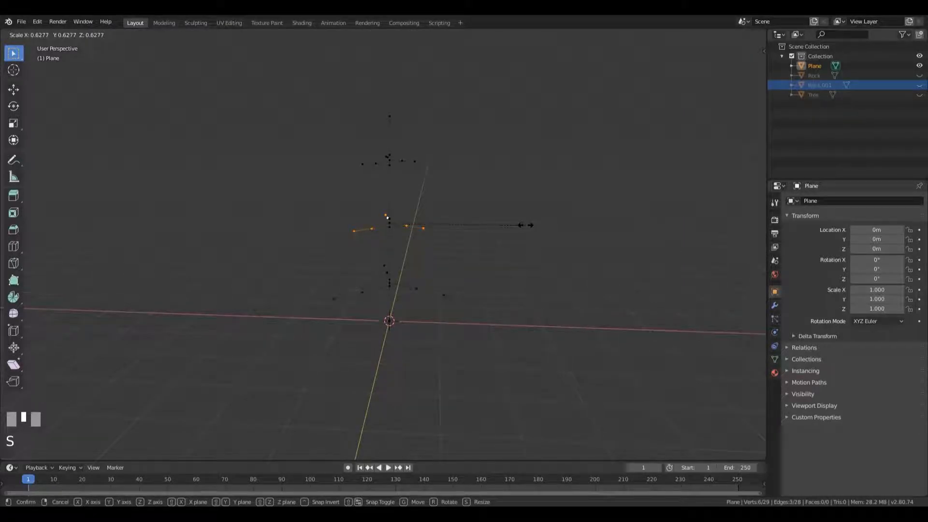
left_click(526, 225)
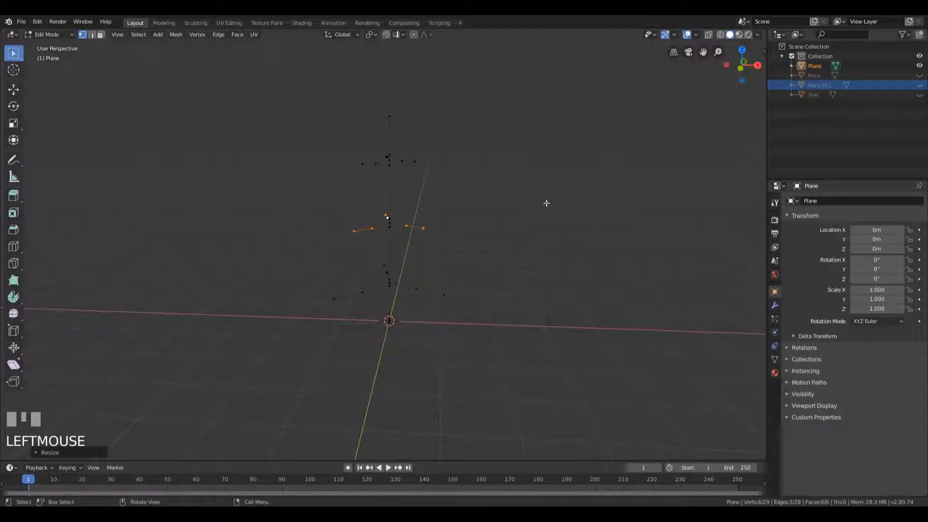
Raise all nine branch tips about 0.41 m along Z with smooth proportional editing at a proportional size of 0.68
middle_click_drag(491, 164, 443, 180)
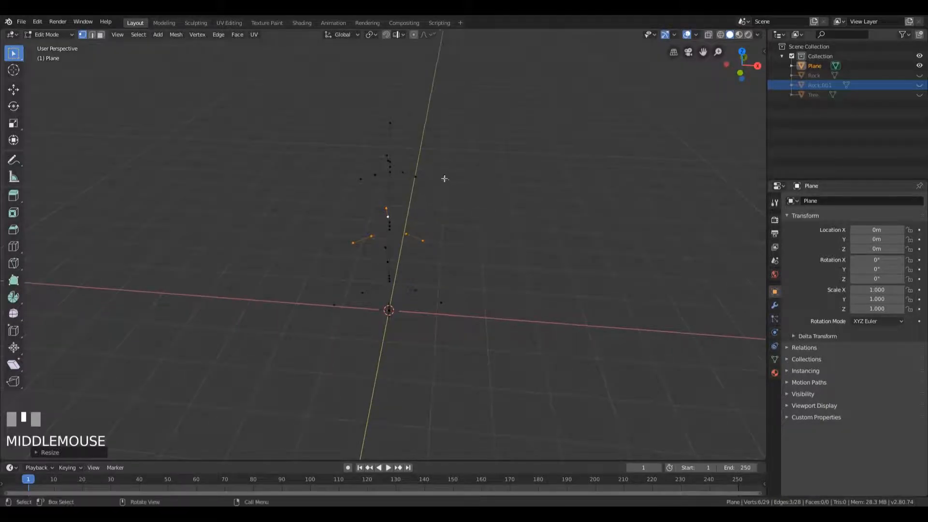
left_click(416, 177)
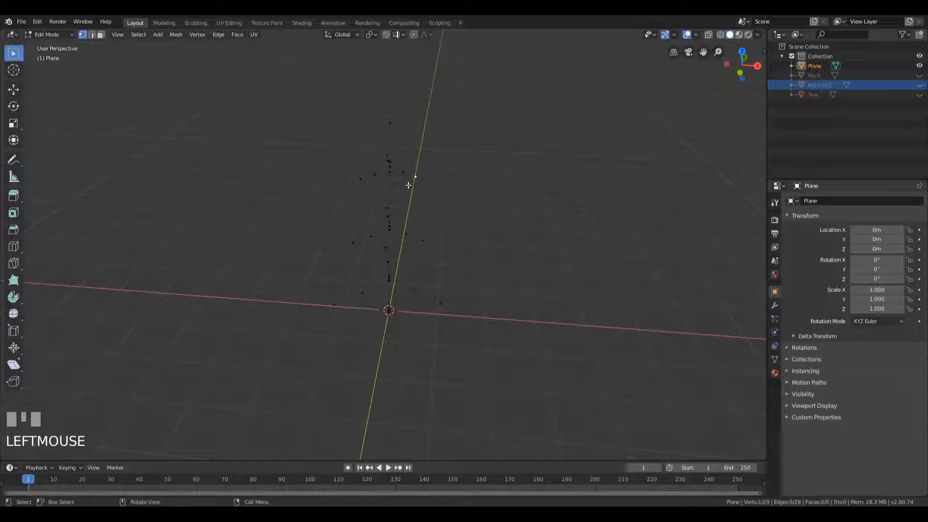
left_click(357, 183, "shift")
middle_click_drag(340, 174, 371, 160)
left_click(381, 157, "shift")
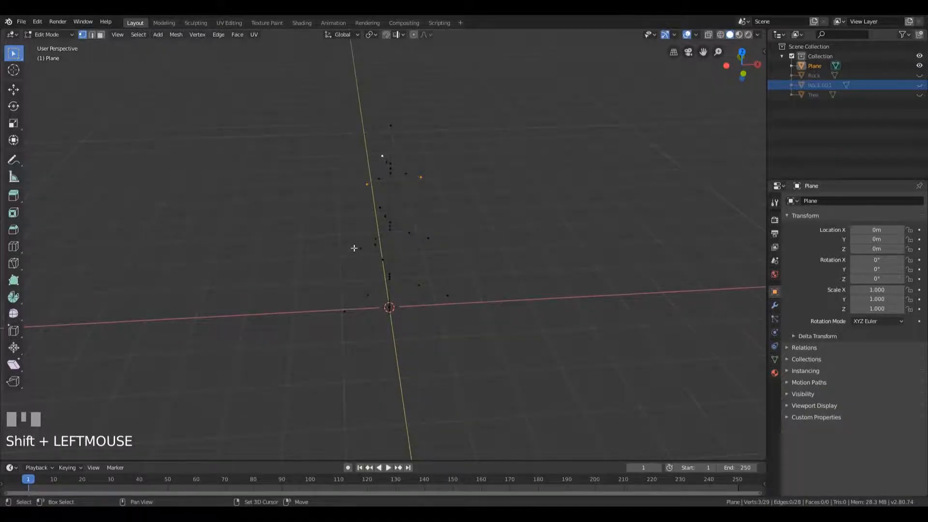
left_click(428, 238, "shift")
left_click(447, 295, "shift")
middle_click_drag(338, 319, 336, 271)
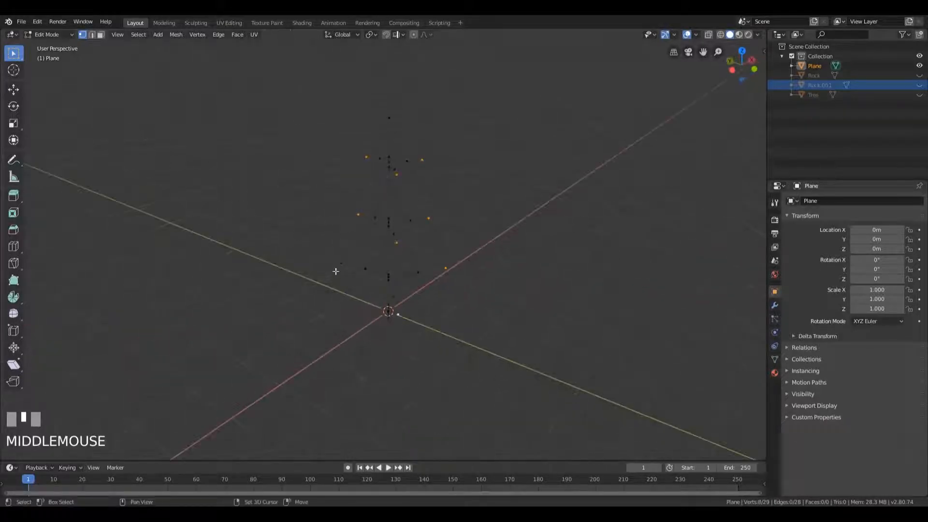
left_click(340, 262, "shift")
middle_click_drag(557, 216, 486, 171)
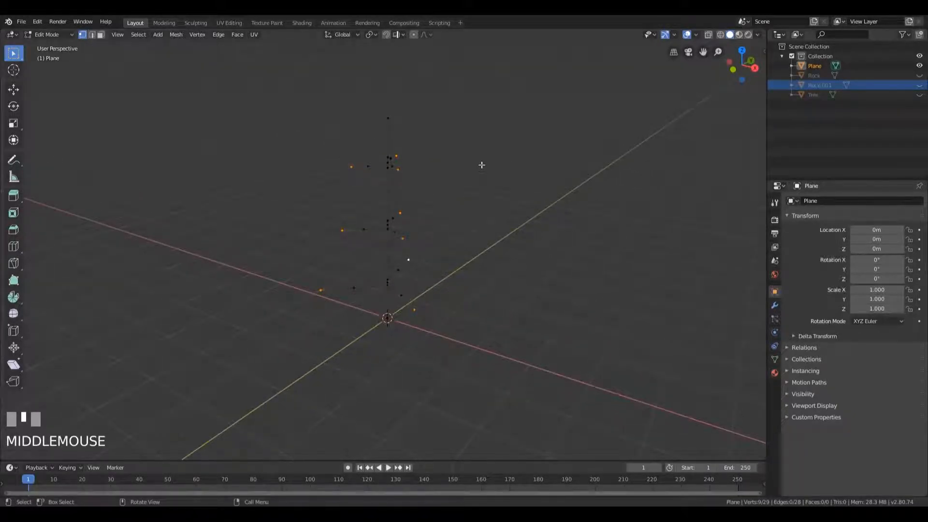
middle_click_drag(464, 224, 489, 217)
key("o")
scroll(486, 224, "up", 2)
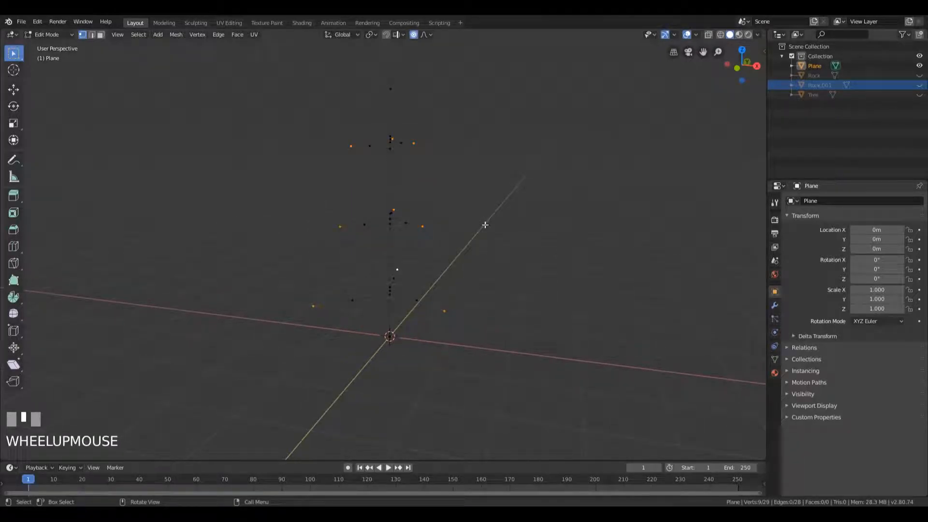
key("g")
key("z")
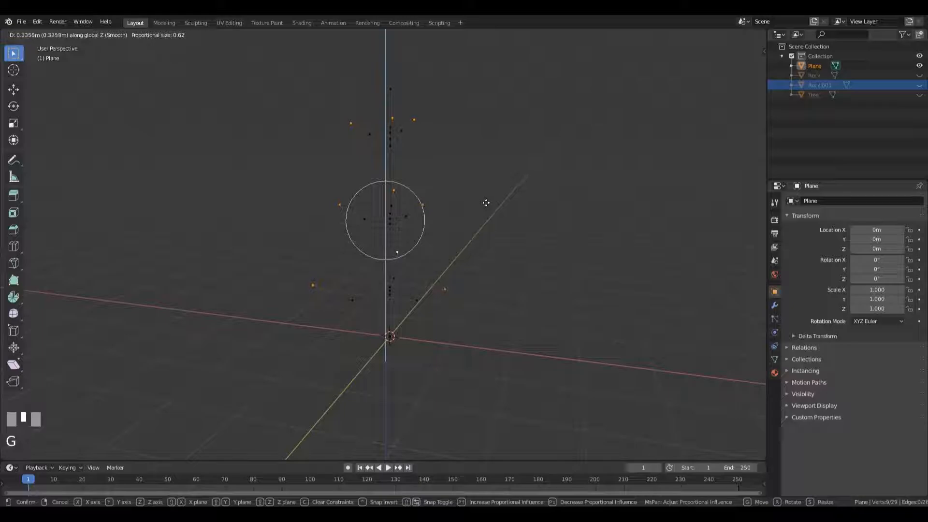
scroll(486, 204, "up", 11)
scroll(485, 206, "down", 17)
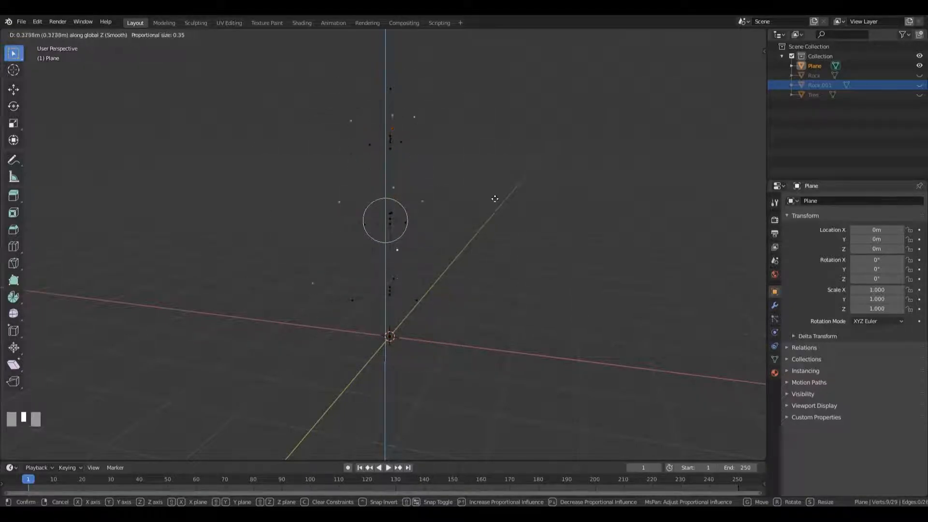
scroll(489, 201, "up", 7)
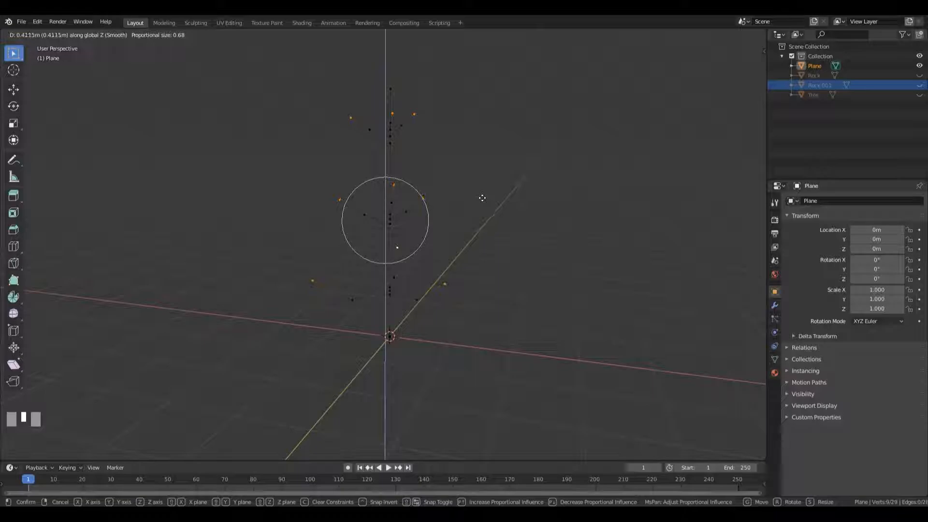
left_click(483, 198)
Scale the three branch tips of the lowest tier slightly outward with proportional editing
middle_click_drag(480, 232, 419, 266)
left_click(406, 244)
left_click(309, 279, "shift")
left_click(434, 293, "shift")
key("s")
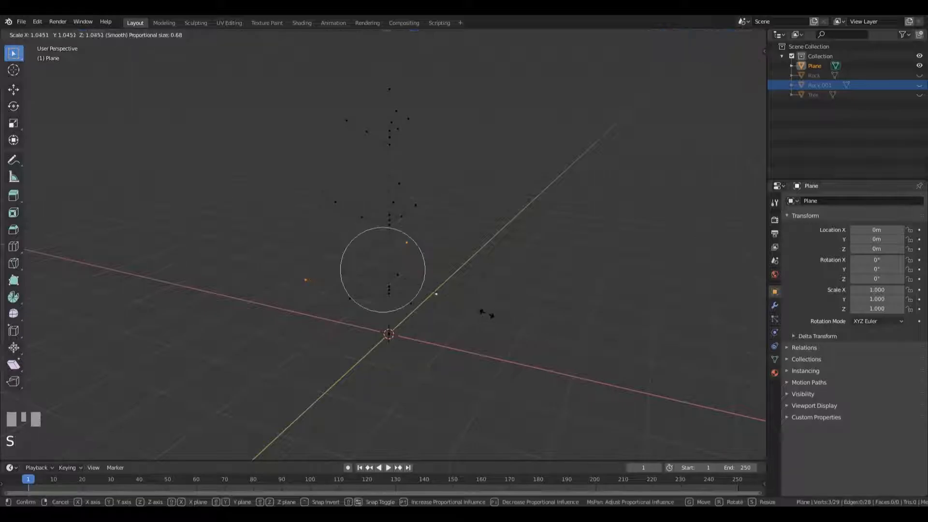
left_click(498, 315)
Set the proportional editing falloff to Random
middle_click_drag(498, 315, 495, 267)
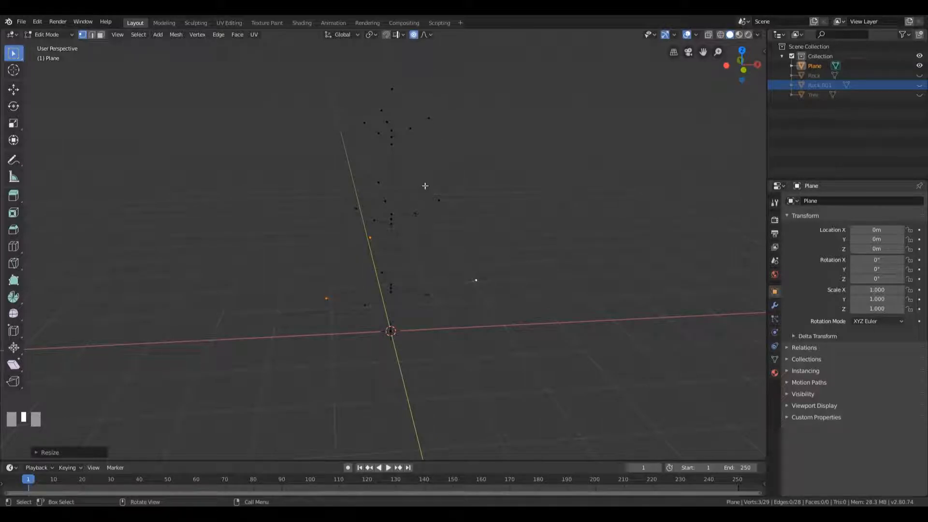
left_click(426, 35)
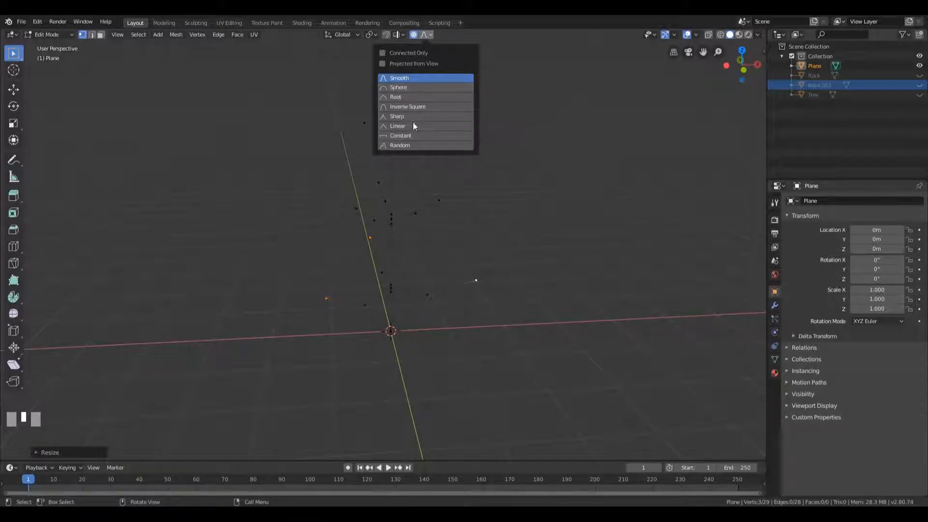
left_click(404, 146)
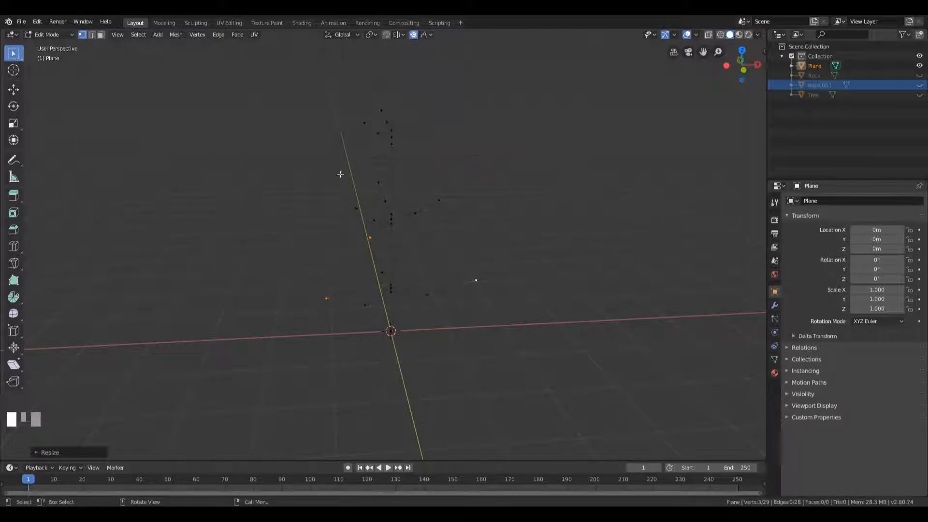
Raise all nine branch tips about 0.25 m along Z with random proportional editing at a proportional size of 1.46
left_click(356, 209, "shift")
left_click(439, 200, "shift")
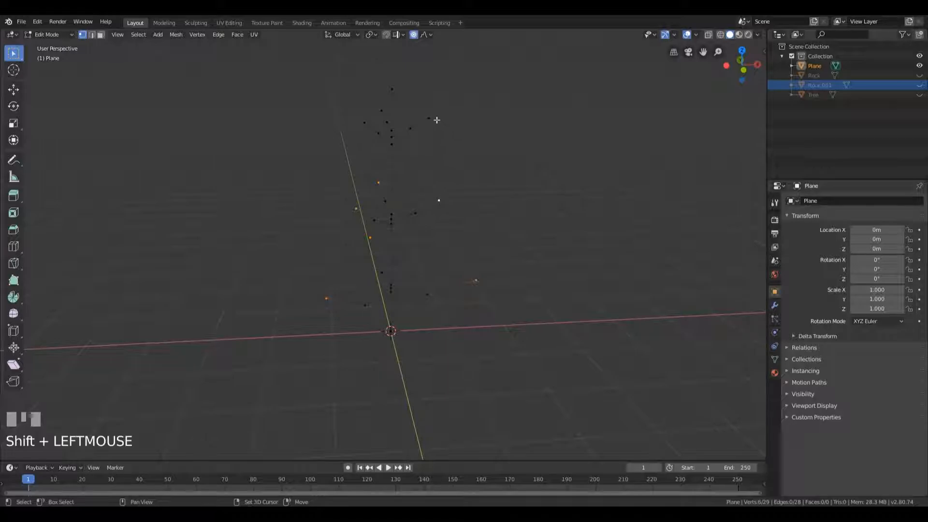
left_click(379, 108, "shift")
mouse_move(439, 190)
middle_mouse_down()
mouse_move(490, 173)
mouse_move(446, 183)
middle_mouse_up()
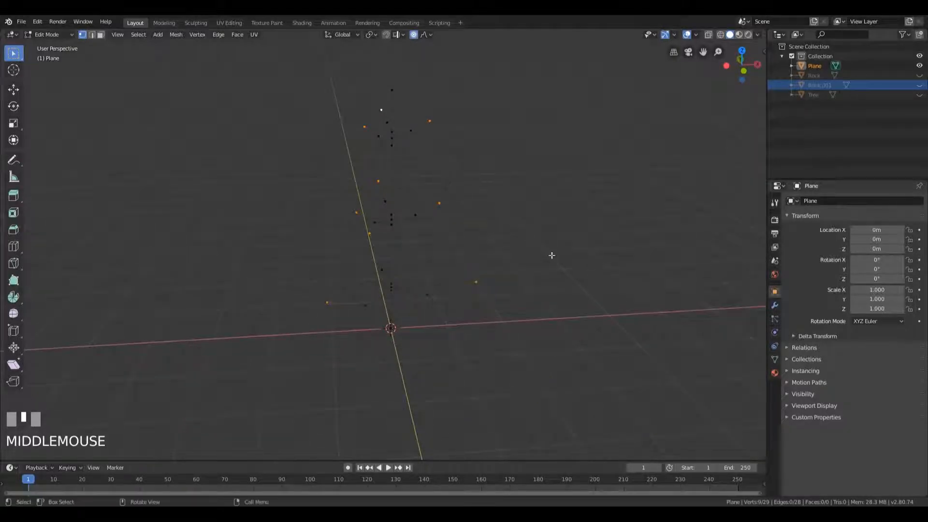
key("g")
key("z")
scroll(552, 248, "down", 3)
scroll(552, 247, "down", 5)
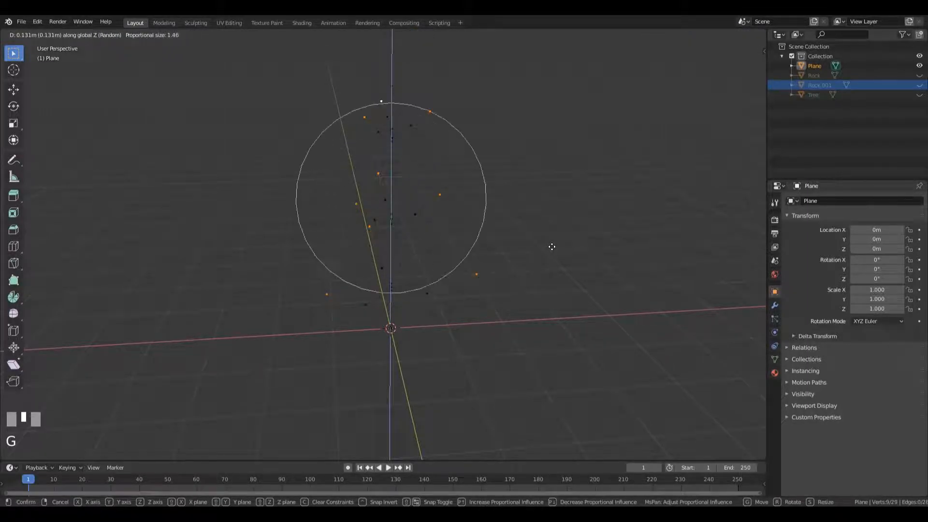
scroll(552, 247, "down", 4)
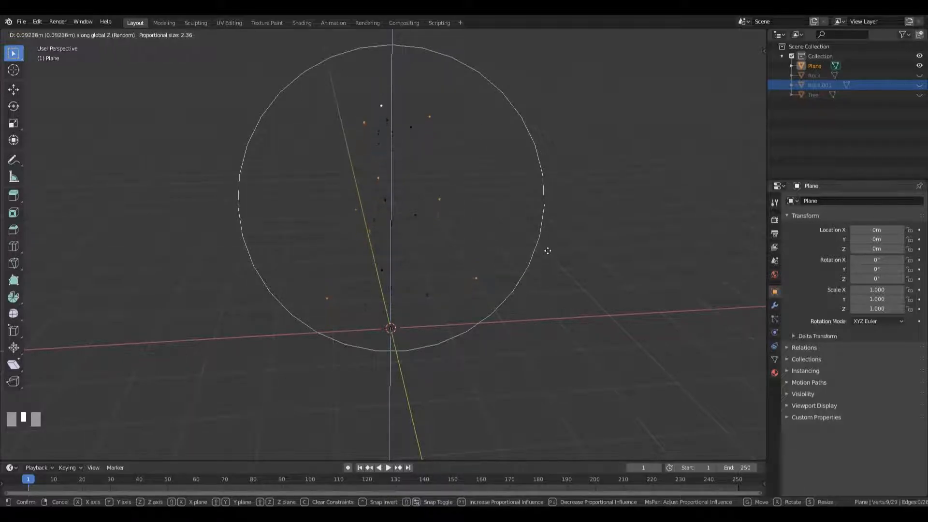
scroll(544, 236, "up", 2)
scroll(545, 236, "up", 1)
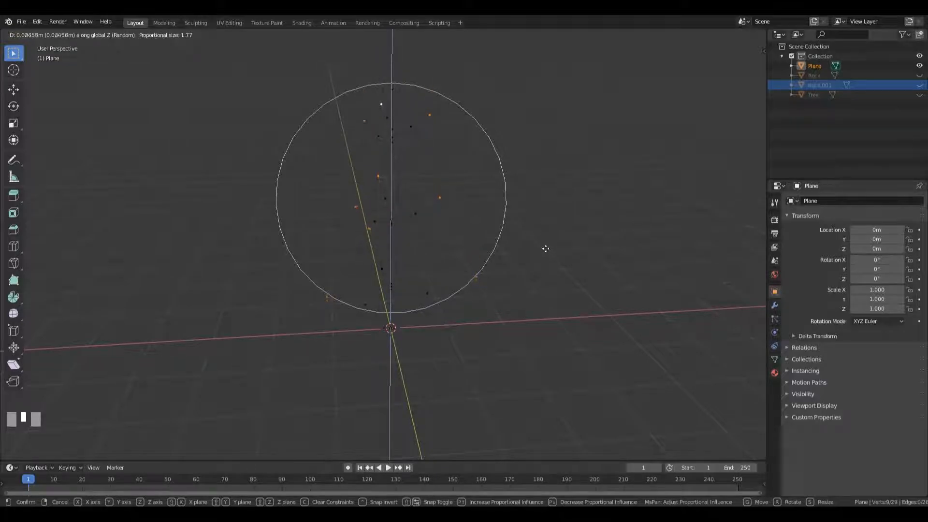
scroll(544, 249, "up", 3)
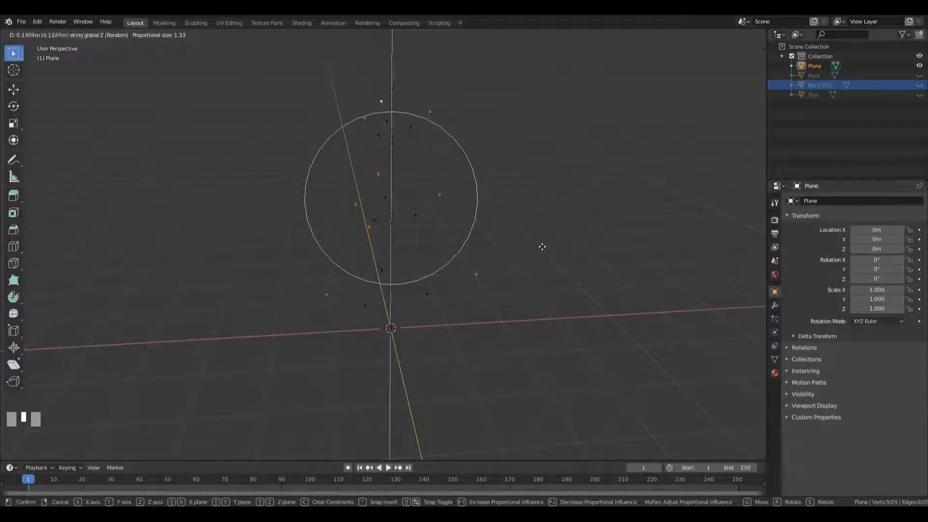
scroll(535, 236, "down", 1)
scroll(534, 237, "up", 1)
scroll(534, 236, "down", 1)
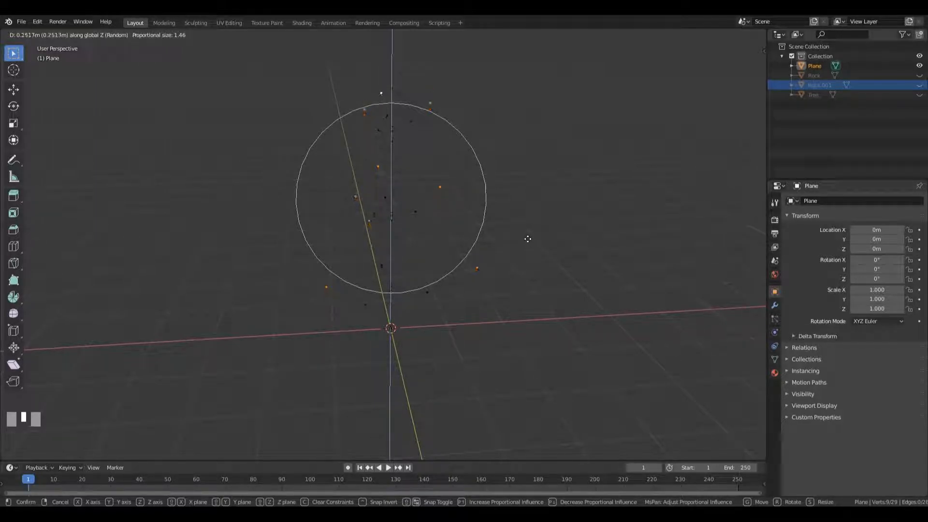
left_click(528, 239)
Select the six branch vertices of the uppermost tier and turn off proportional editing
middle_click_drag(574, 209, 323, 234)
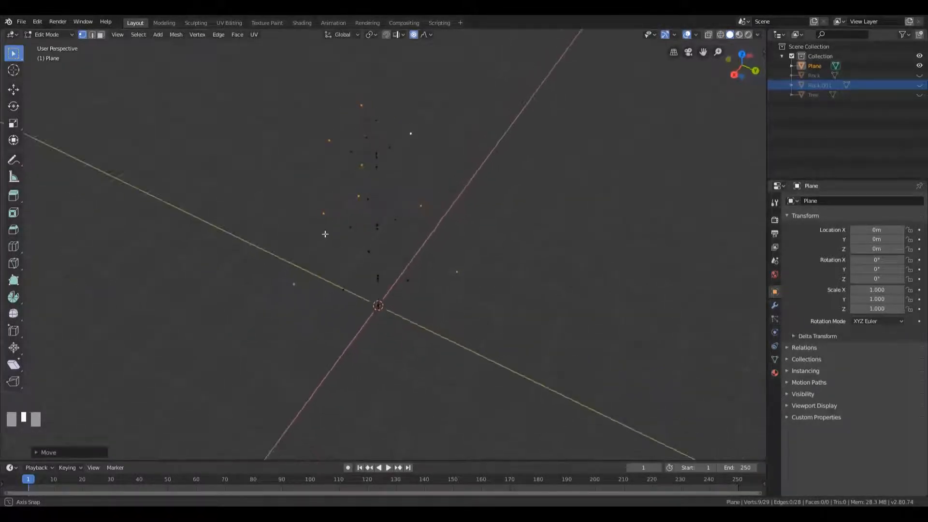
middle_click_drag(369, 257, 377, 189)
left_click(340, 154)
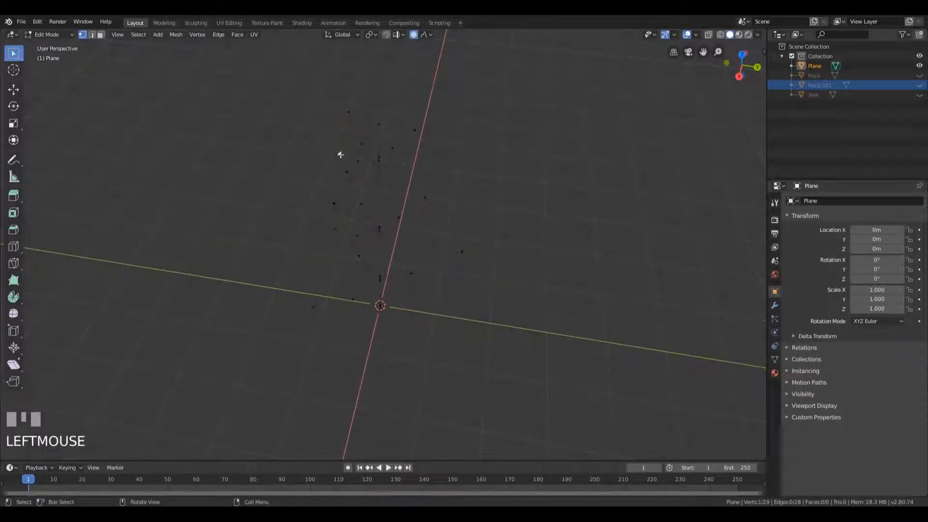
left_click(359, 160, "shift")
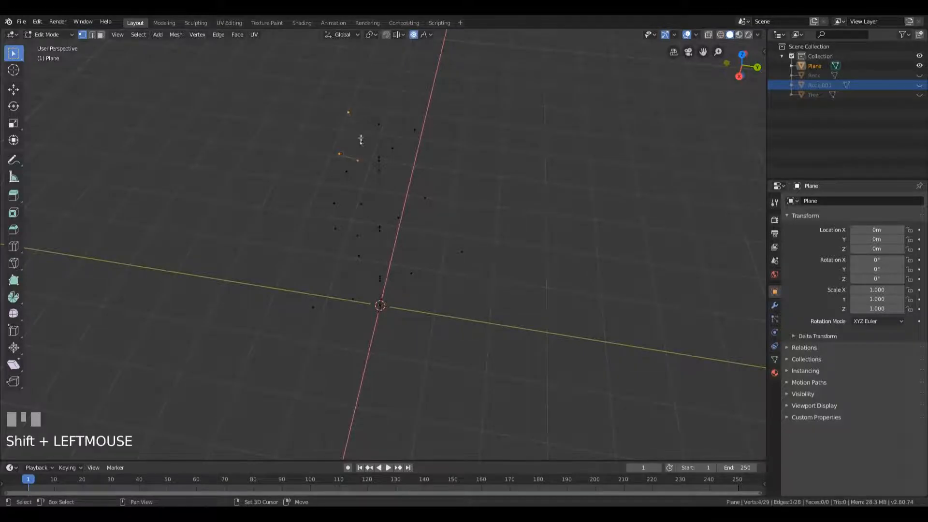
middle_click_drag(422, 162, 392, 143)
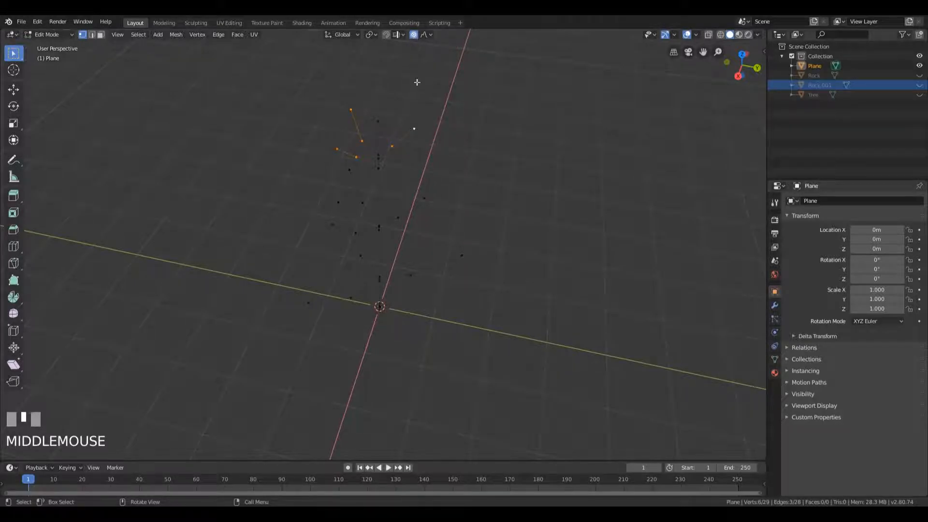
key("o")
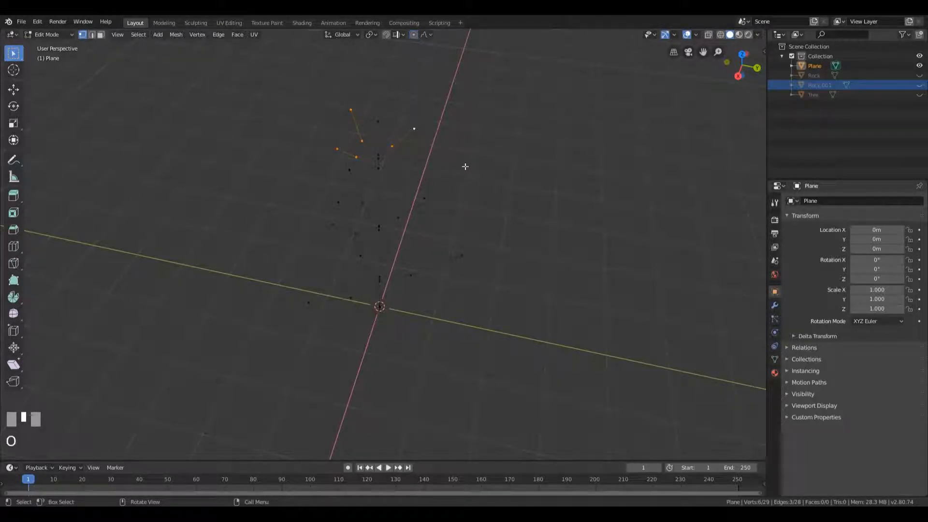
Set the transform pivot point to the 3D Cursor
mouse_move(426, 169)
middle_mouse_down()
mouse_move(450, 168)
mouse_move(403, 172)
mouse_move(416, 205)
mouse_move(423, 182)
middle_mouse_up()
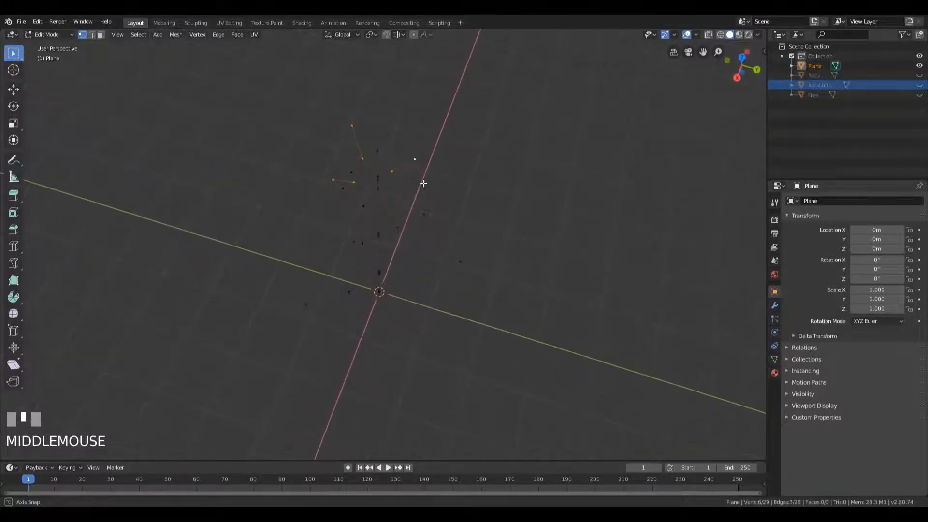
scroll(415, 161, "down", 1)
left_click(373, 35)
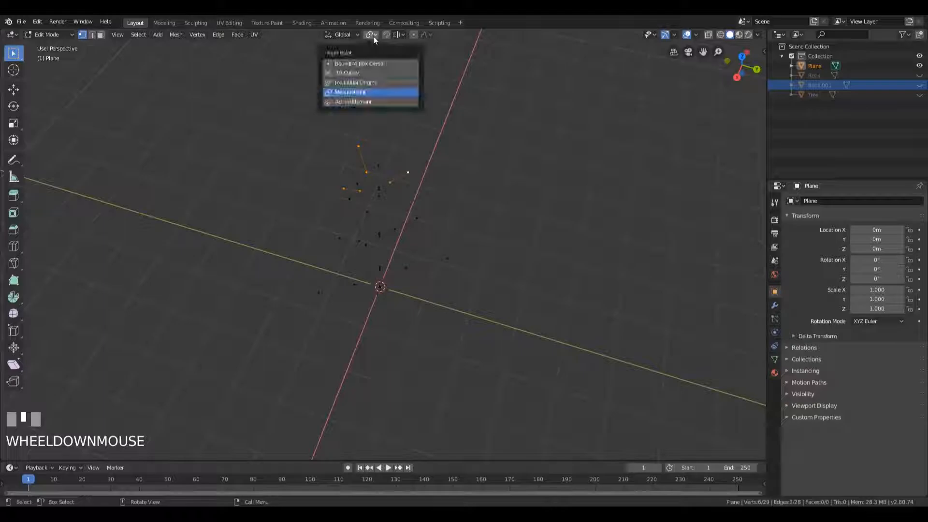
left_click(337, 74)
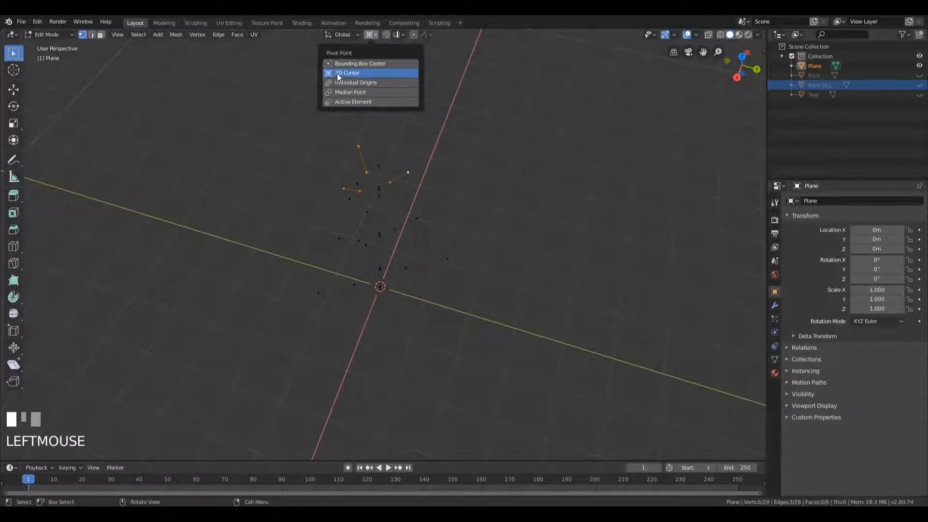
In top view, rotate the selected uppermost tier of branches about 29° counterclockwise around the trunk
middle_click_drag(475, 263, 511, 271, "shift")
scroll(472, 275, "up", 3)
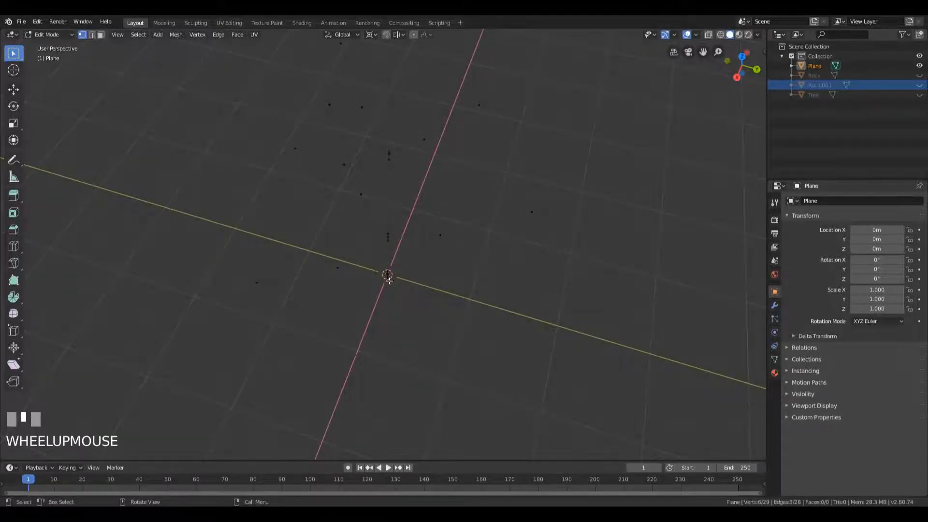
middle_click_drag(436, 259, 427, 223)
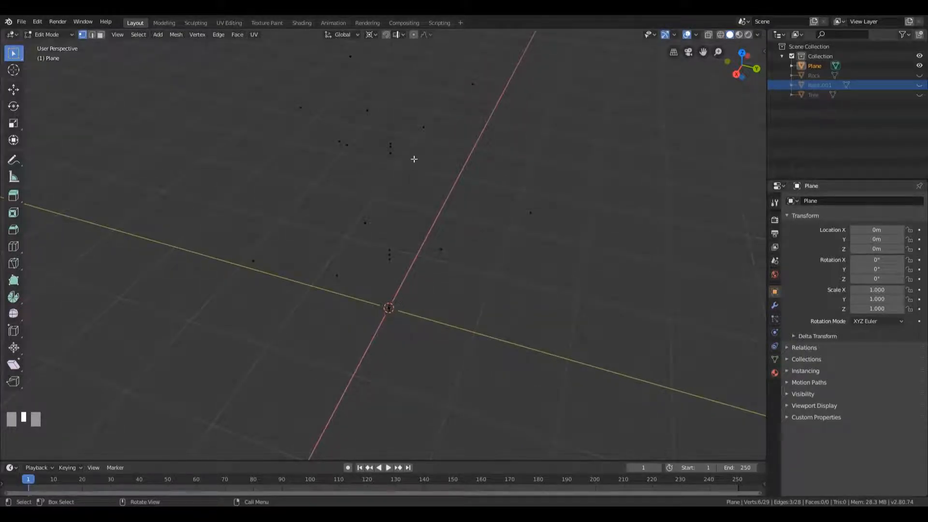
scroll(521, 187, "down", 5)
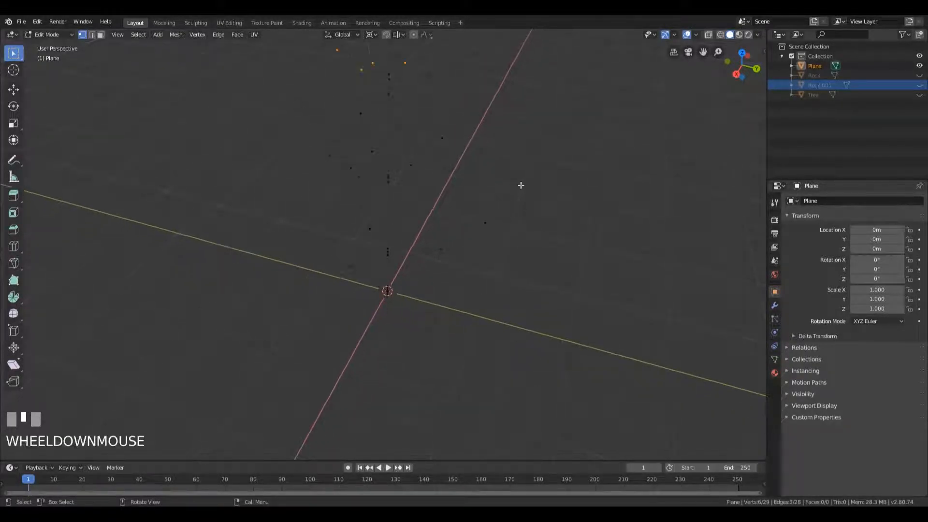
middle_click_drag(520, 186, 517, 170)
middle_click_drag(425, 241, 431, 267, "shift")
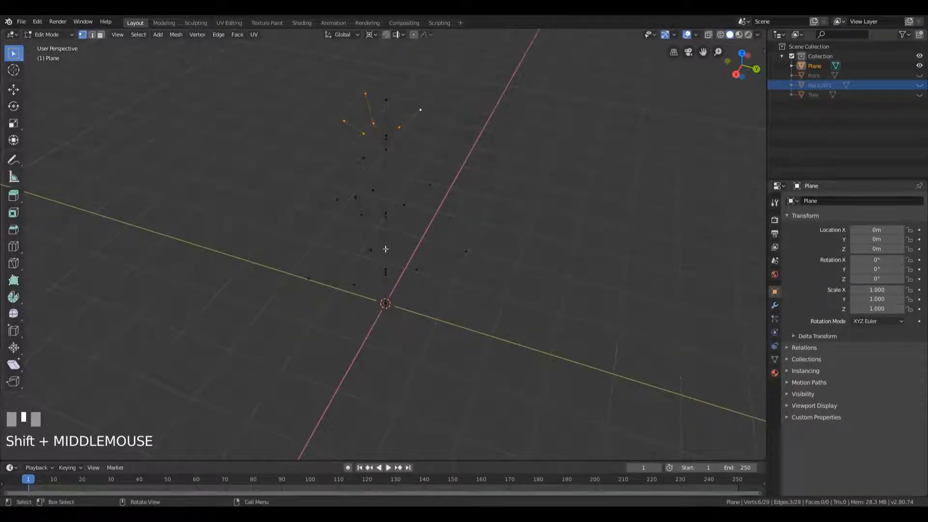
middle_click_drag(526, 142, 524, 143)
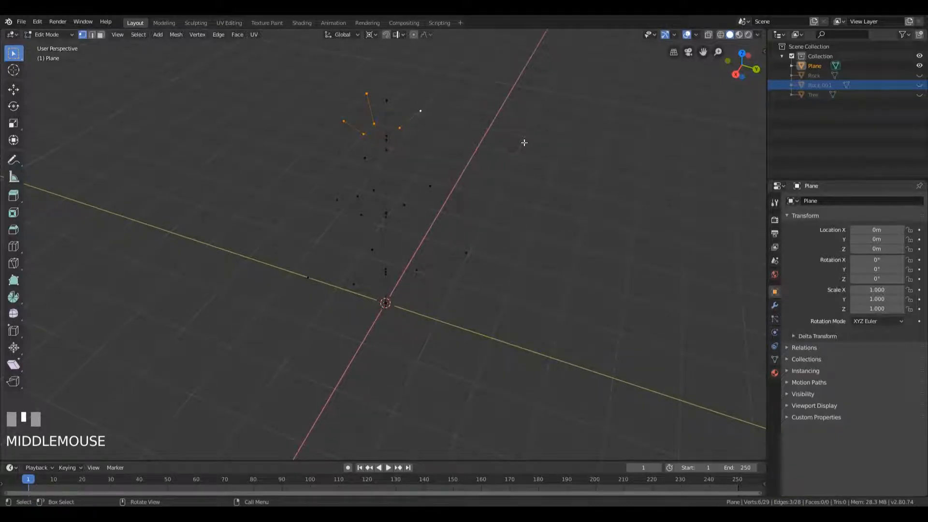
key("KP_7")
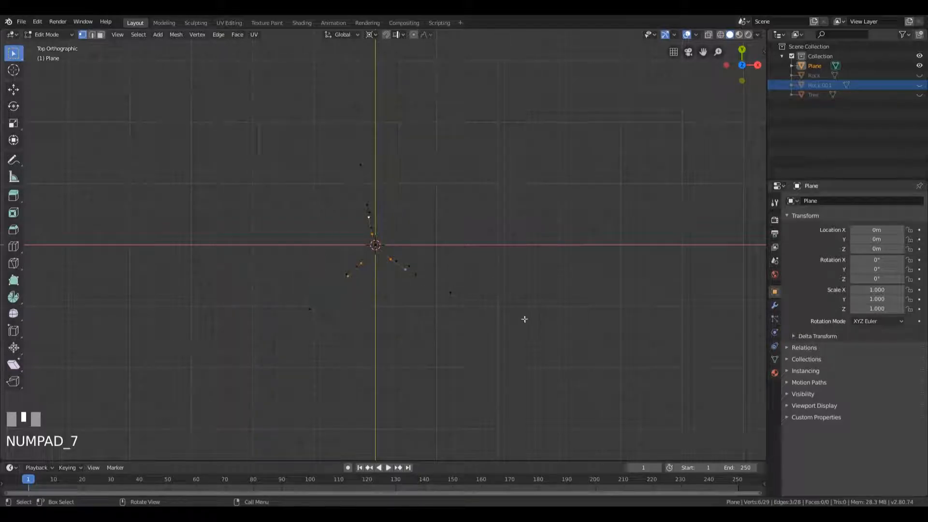
key("r")
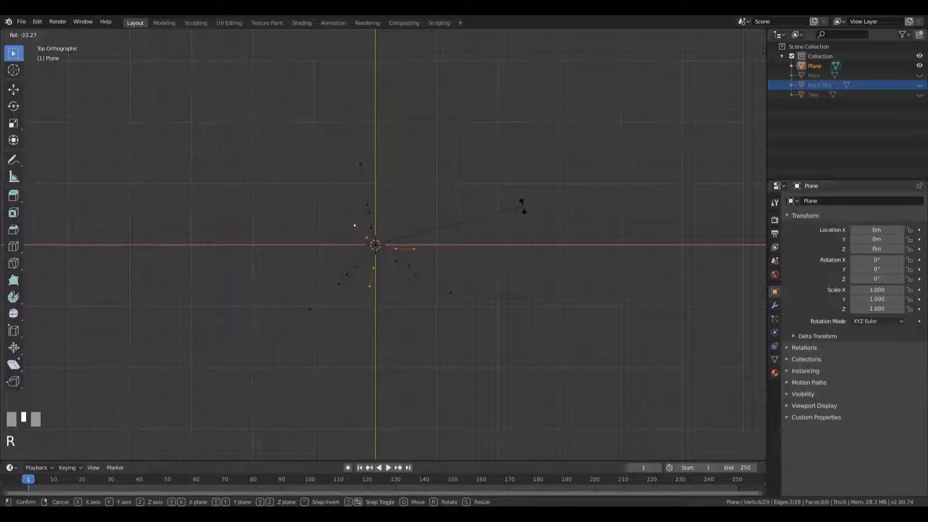
key("ctrl+z")
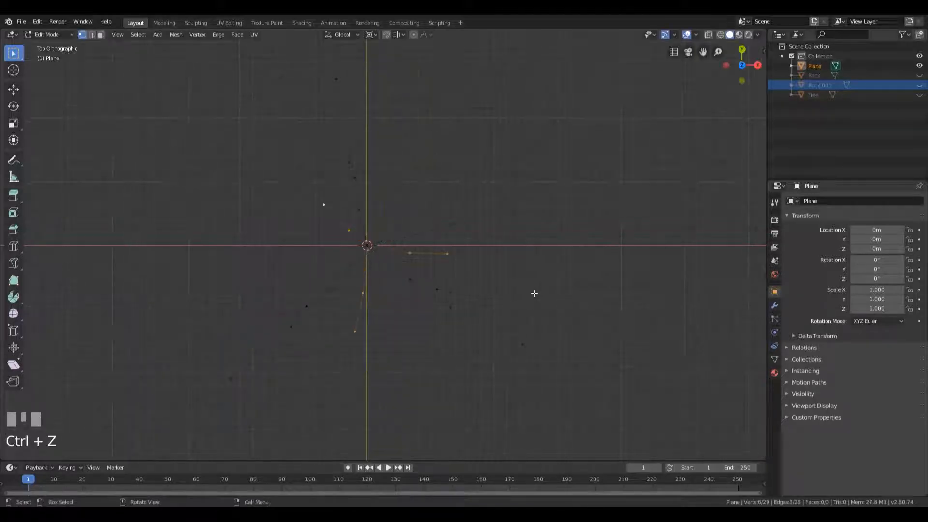
key("r")
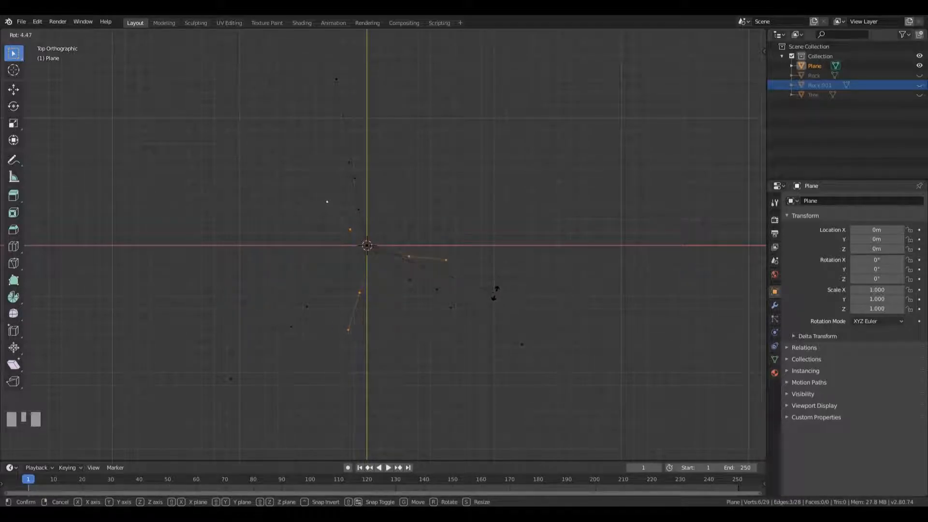
left_click(494, 290)
Rotate all six branch vertices of the lowest tier counterclockwise around the trunk in top view, and check the skeleton in Object Mode
middle_click_drag(493, 290, 436, 195)
scroll(455, 298, "down", 2)
middle_click_drag(402, 306, 437, 269)
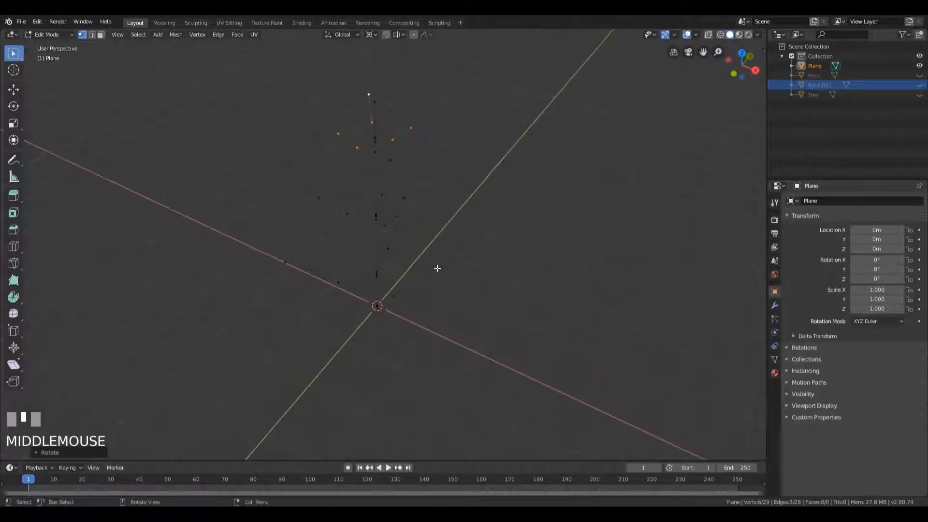
left_click(392, 249)
middle_click_drag(408, 193, 503, 257)
left_click(367, 282, "shift")
left_click(307, 254, "shift")
key("KP_7")
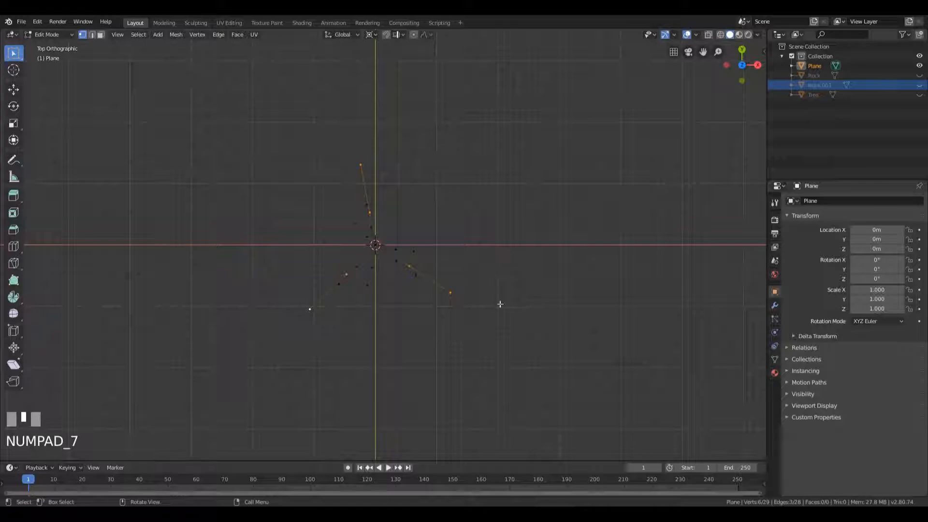
key("r")
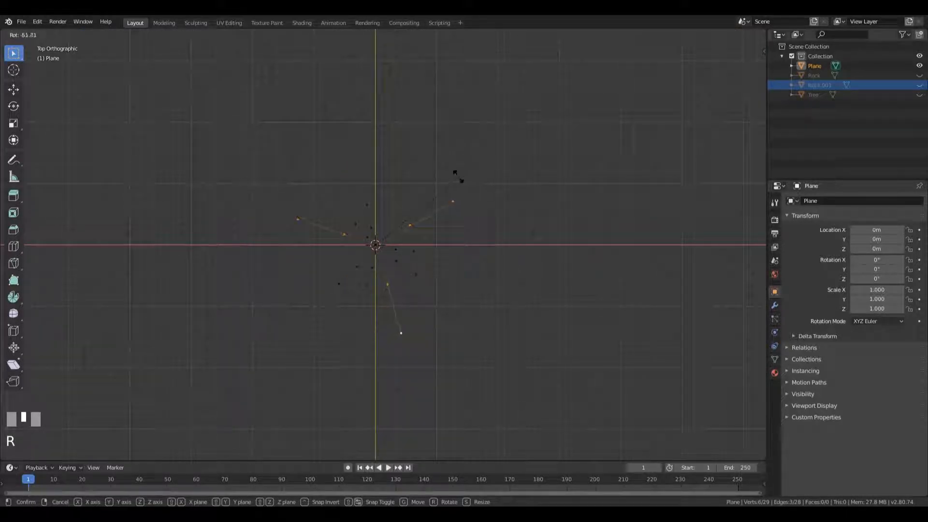
left_click(441, 166)
middle_click_drag(517, 265, 529, 244)
key("Tab")
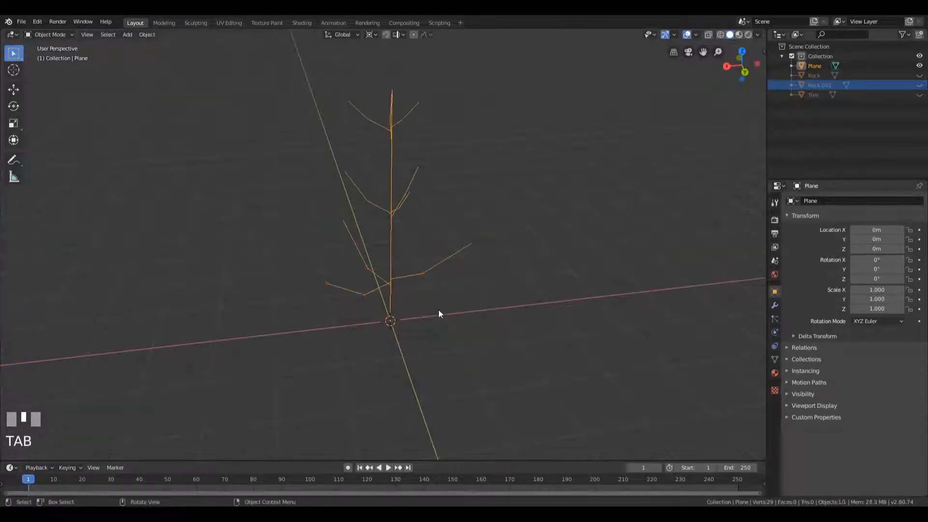
In Edit Mode, rotate both vertices of one lowest-tier branch by -5° around the global Z axis
key("Tab")
left_click(422, 273)
left_click(471, 243, "shift")
middle_click_drag(560, 253, 549, 277)
key("r")
key("z")
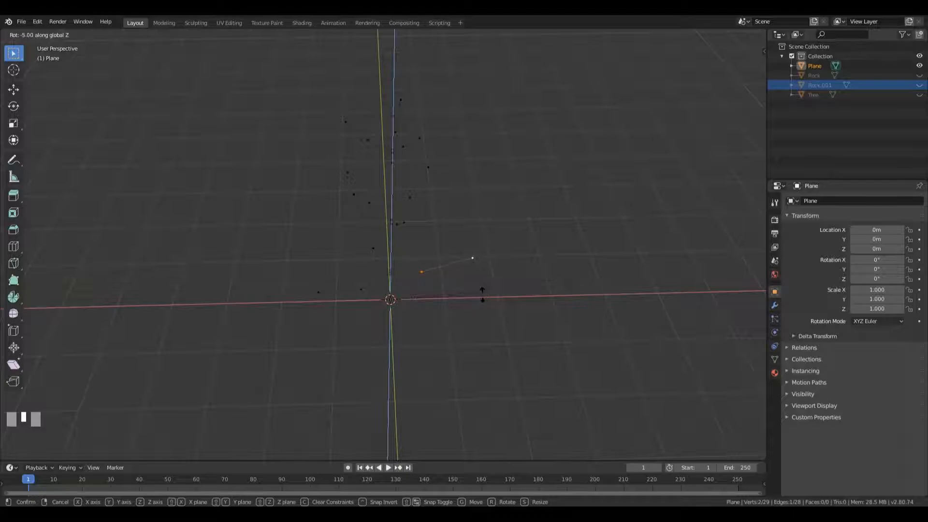
left_click(483, 295)
Move two branch vertices of the lowest tier individually by a small amount to make the branches less regular
middle_click_drag(574, 271, 590, 288)
key("g")
left_click(574, 288)
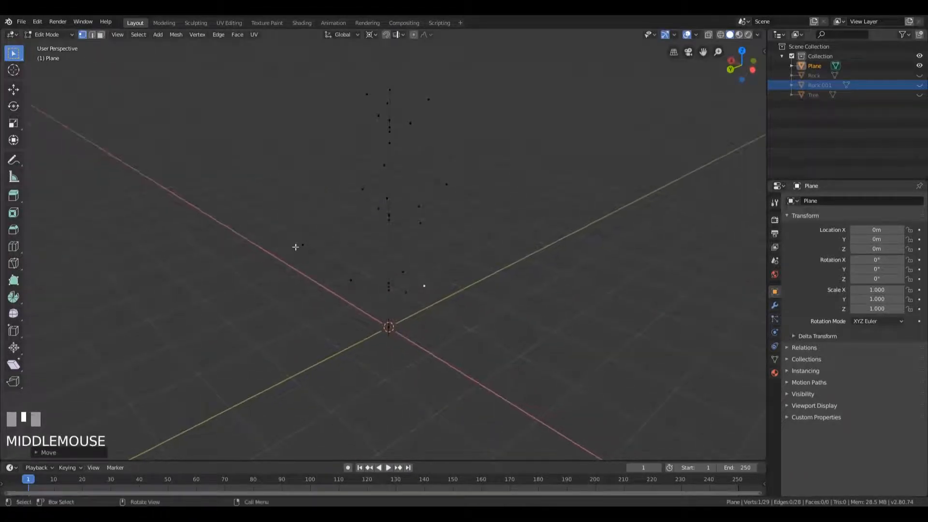
left_click(296, 247)
key("g")
left_click(363, 257)
Nudge the inner vertex and the tip of one middle-tier branch slightly out of their regular positions
middle_click_drag(363, 257, 375, 213)
left_click(358, 203)
key("g")
left_click(353, 207)
left_click(347, 178)
key("g")
left_click(347, 185)
Move several vertices of the uppermost-tier branches freehand to break up that tier's symmetry
middle_click_drag(349, 184, 559, 175)
left_click(369, 101)
key("g")
left_click(411, 148)
middle_click_drag(410, 156, 324, 99)
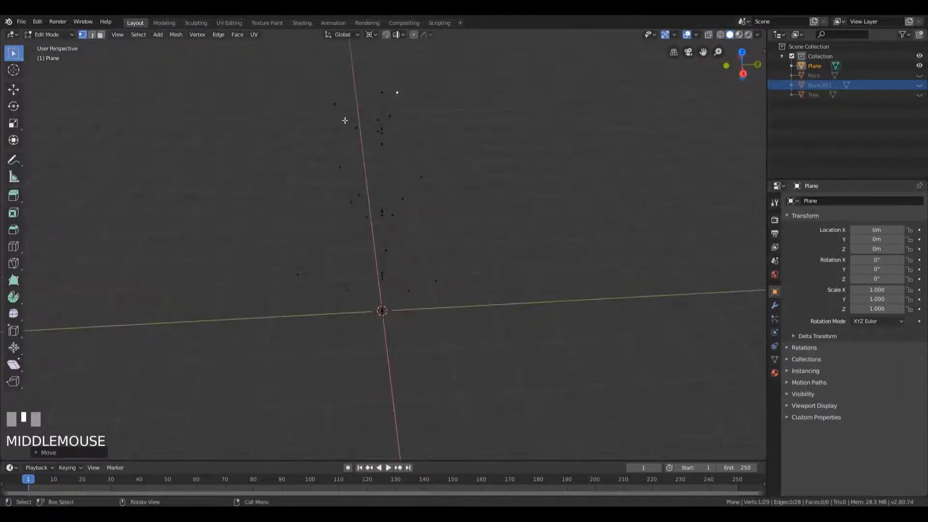
left_click(355, 127)
left_click(334, 139, "shift")
key("g")
left_click(341, 142)
left_click(342, 111)
key("g")
left_click(352, 115)
Shift the inner vertex of a middle-tier branch slightly to vary its bend
middle_click_drag(352, 115, 442, 171)
key("g")
left_click(368, 201)
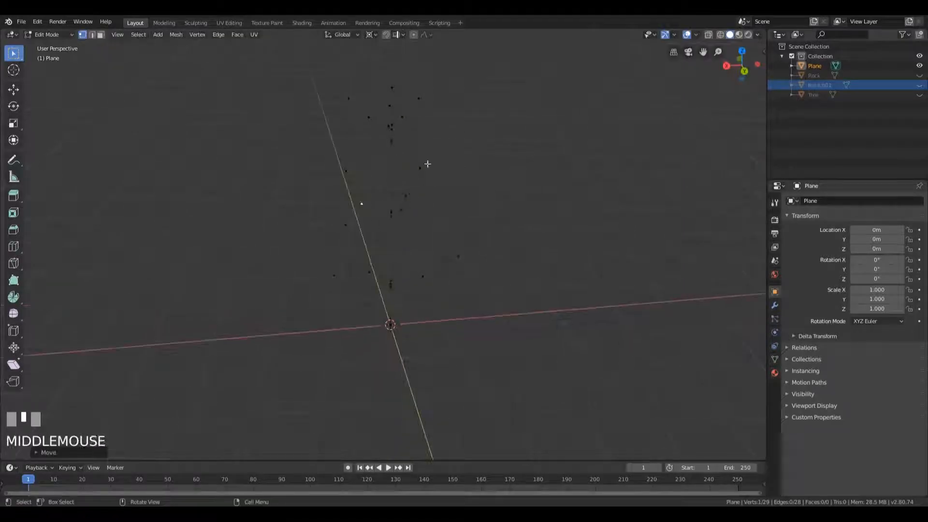
Shift a middle-tier vertex near the trunk slightly, using proportional editing with random falloff to scatter the surrounding vertices
middle_click_drag(392, 144, 450, 168)
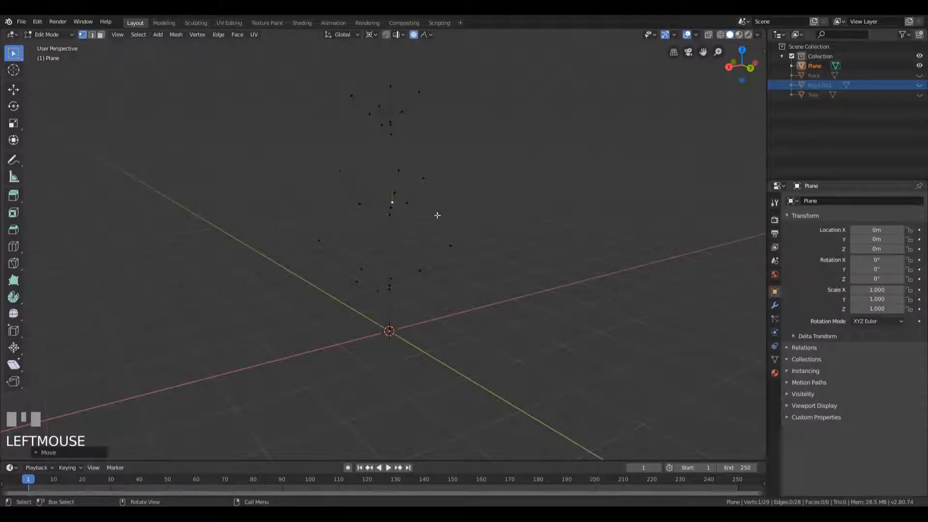
key("g")
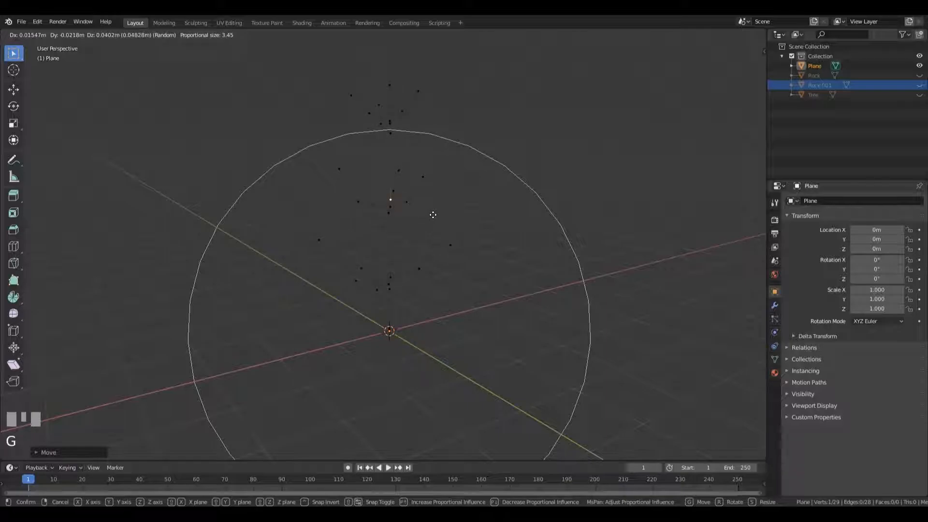
left_click(429, 209)
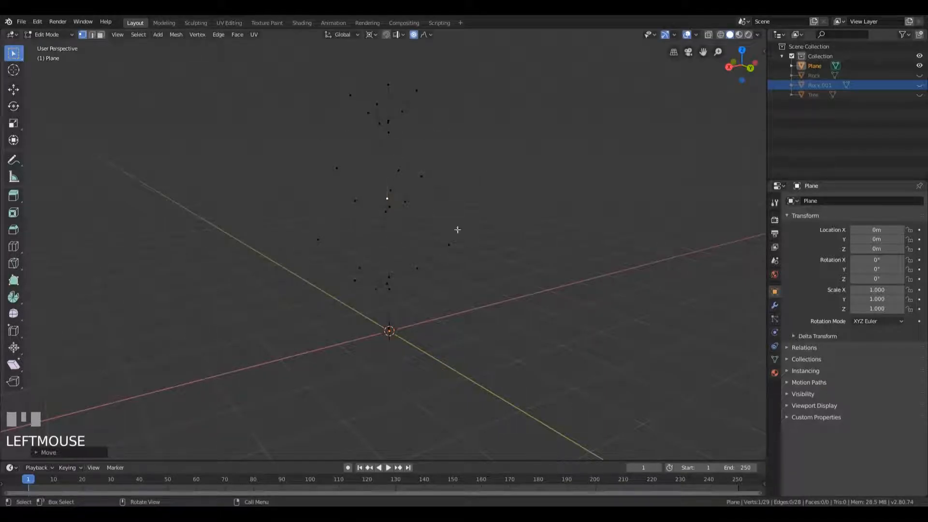
Set the proportional editing falloff to Smooth and move the trunk vertex below the uppermost branch tier slightly downward
left_click(425, 35)
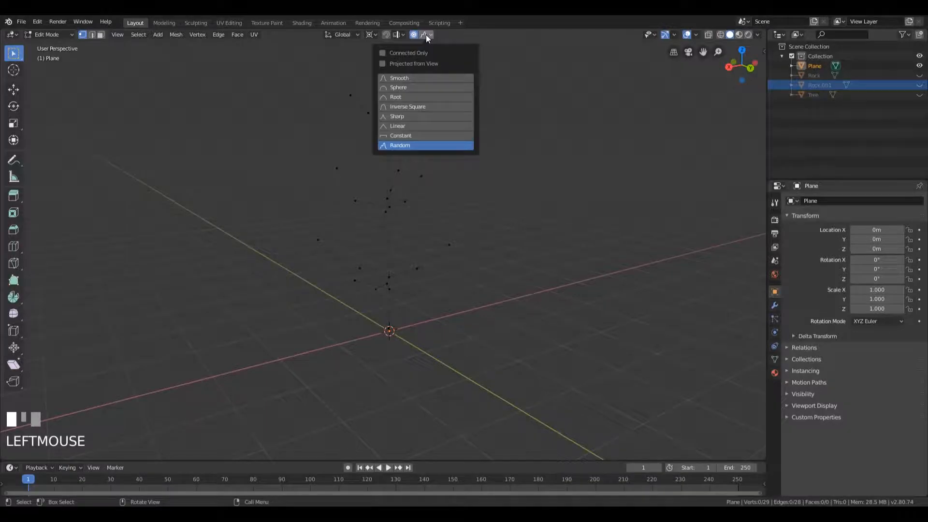
left_click(419, 76)
left_click(389, 132)
key("g")
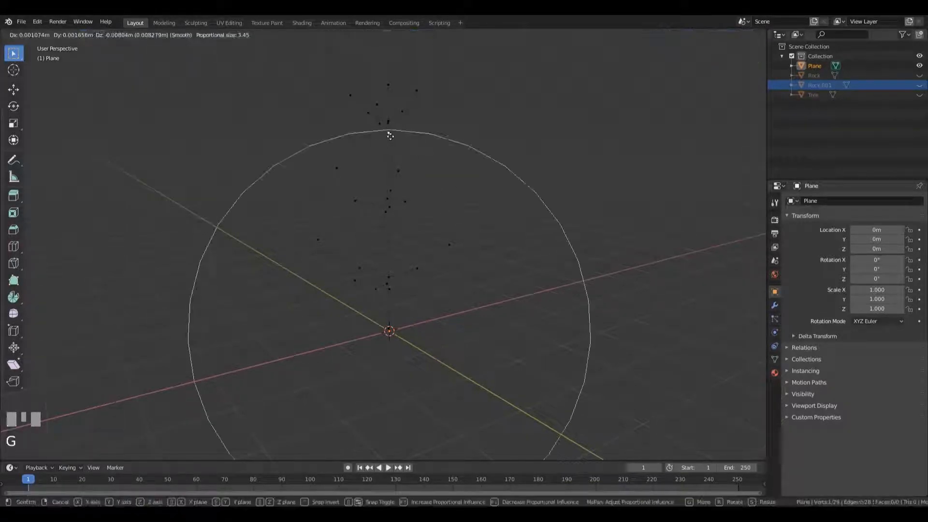
left_click(390, 140)
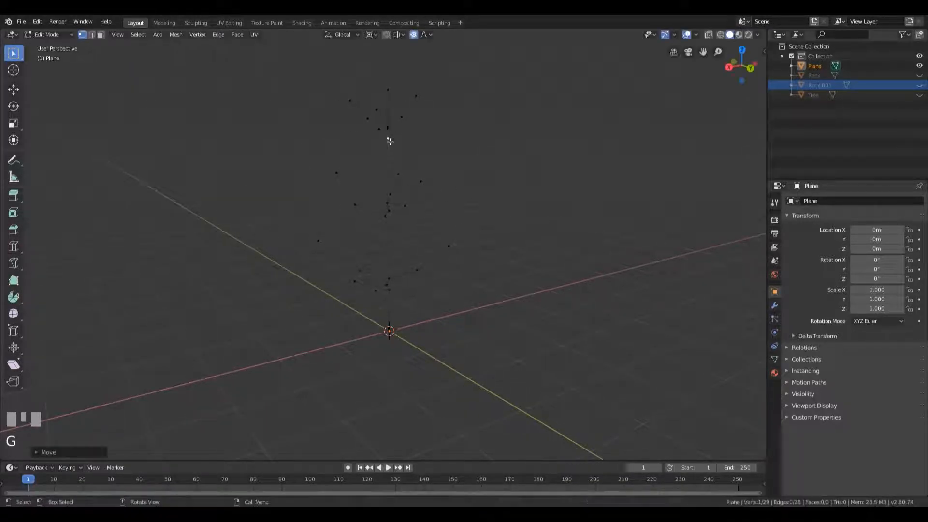
Nudge a trunk vertex at the lowest branch tier sideways with the proportional size reduced to about 1.01
left_click(392, 274)
key("g")
scroll(455, 256, "up", 6)
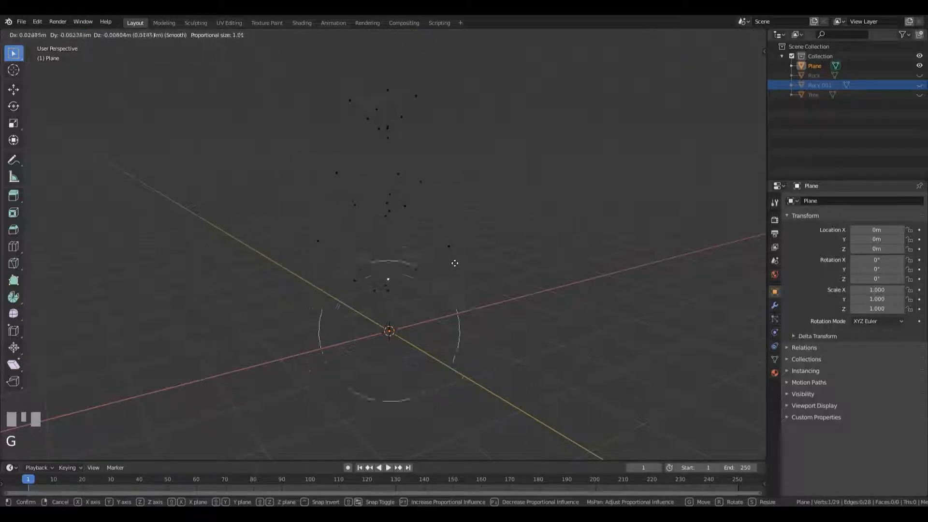
left_click(457, 254)
Turn off proportional editing and shift a single trunk vertex at the middle branch tier slightly sideways
middle_click_drag(461, 258, 384, 215)
left_click(400, 219)
scroll(500, 234, "up", 2)
middle_click_drag(500, 234, 491, 207)
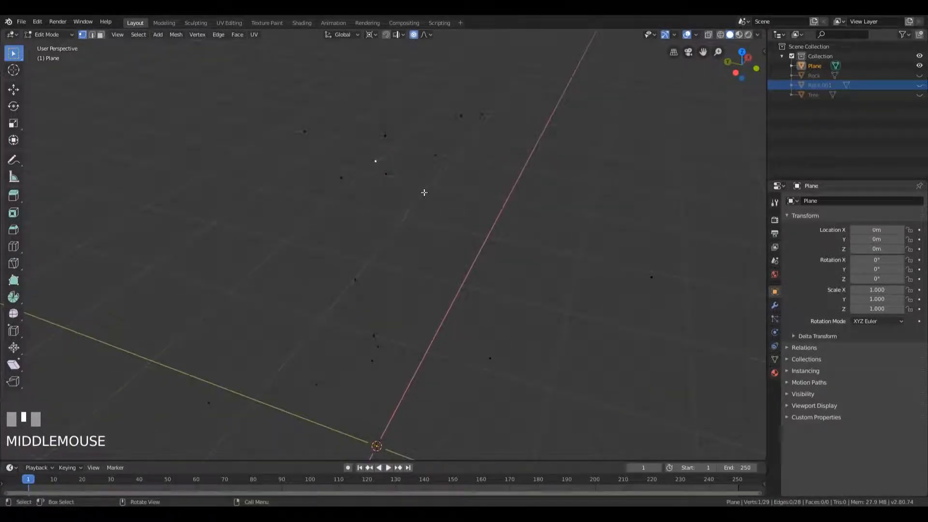
key("o")
key("g")
left_click(432, 197)
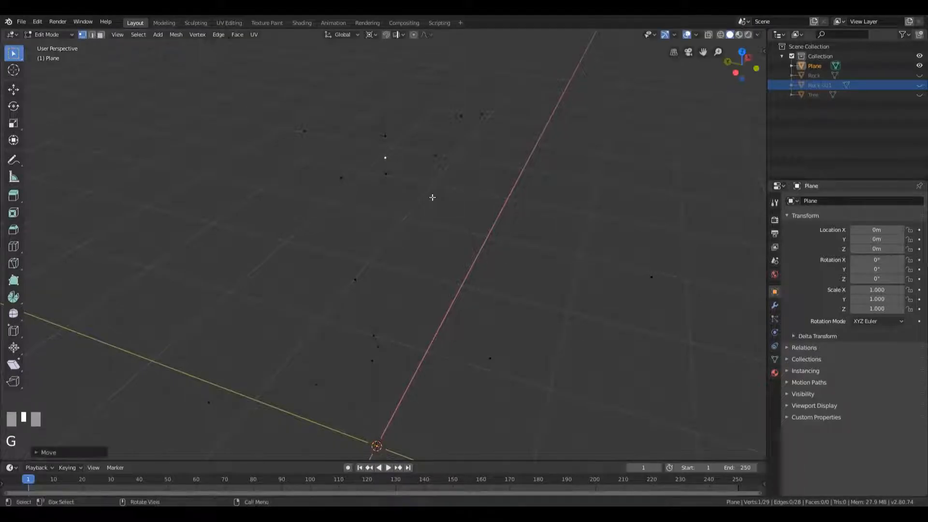
Move one trunk vertex at the lowest branch tier slightly sideways on its own
left_click(381, 349)
key("g")
left_click(374, 347)
middle_click_drag(469, 293, 536, 262)
scroll(517, 259, "down", 3)
middle_click_drag(471, 144, 543, 147)
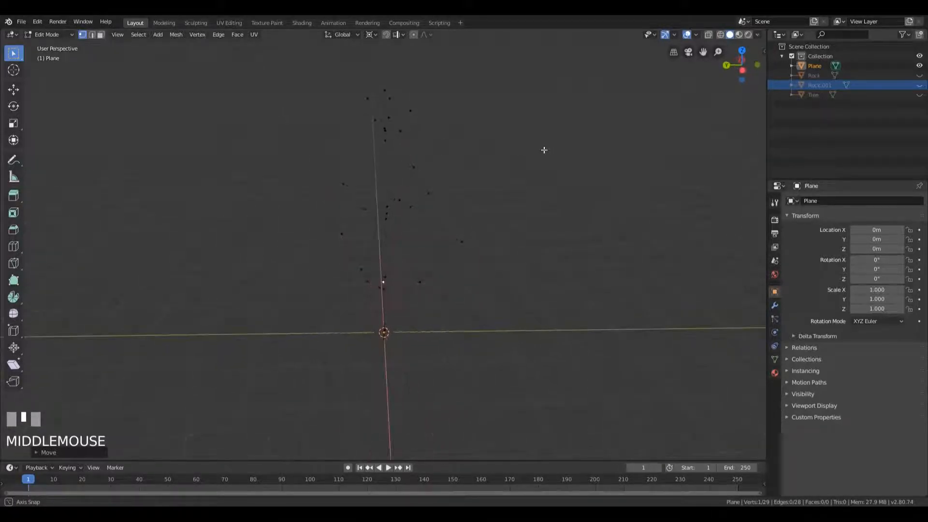
Return to Object Mode and add a Skin modifier to the tree skeleton
key("Tab")
mouse_move(423, 232)
middle_mouse_down()
mouse_move(487, 227)
mouse_move(294, 240)
mouse_move(406, 238)
middle_mouse_up()
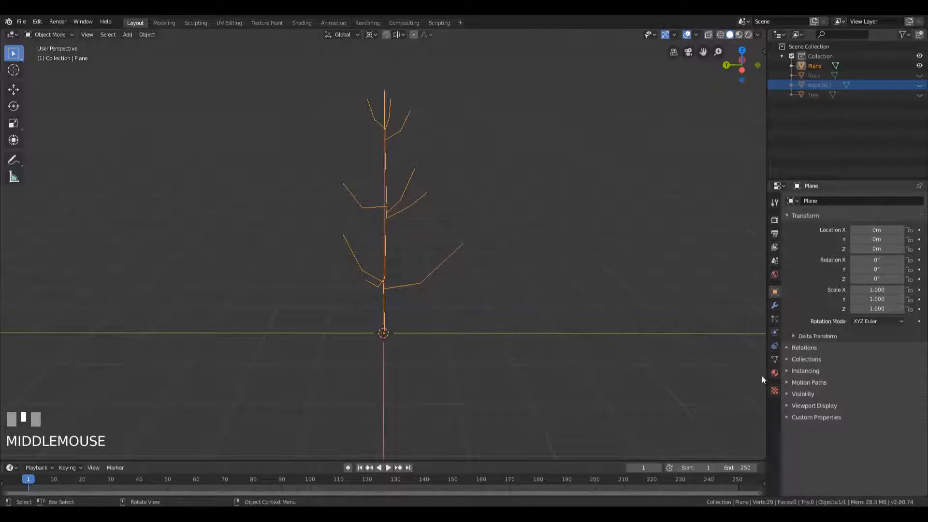
left_click(776, 306)
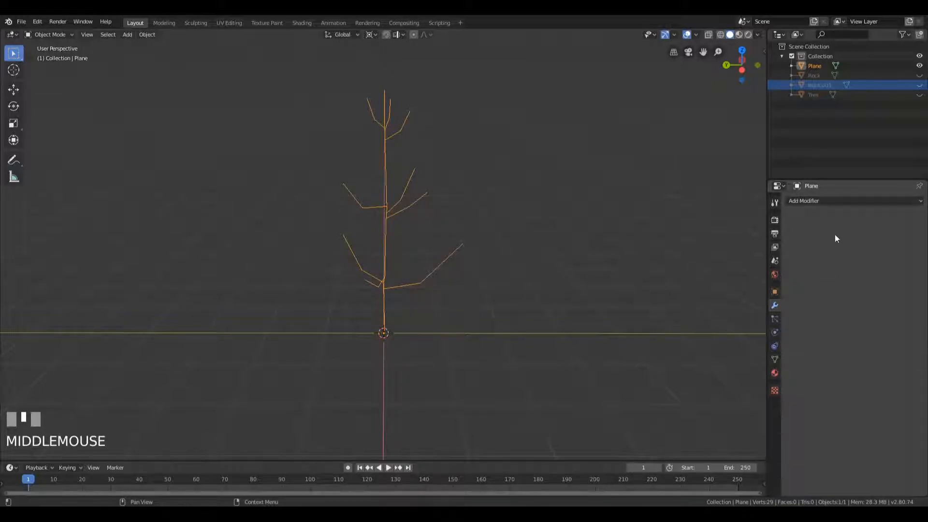
left_click(827, 203)
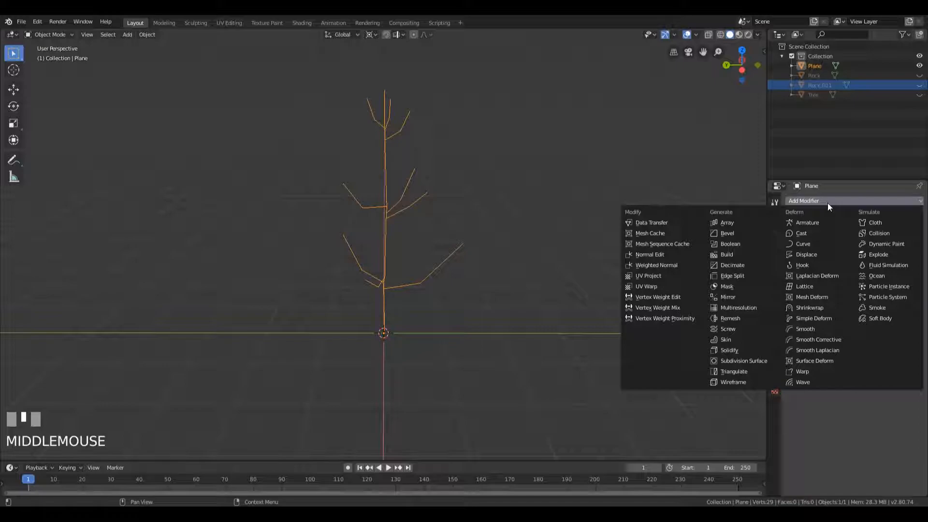
left_click(735, 340)
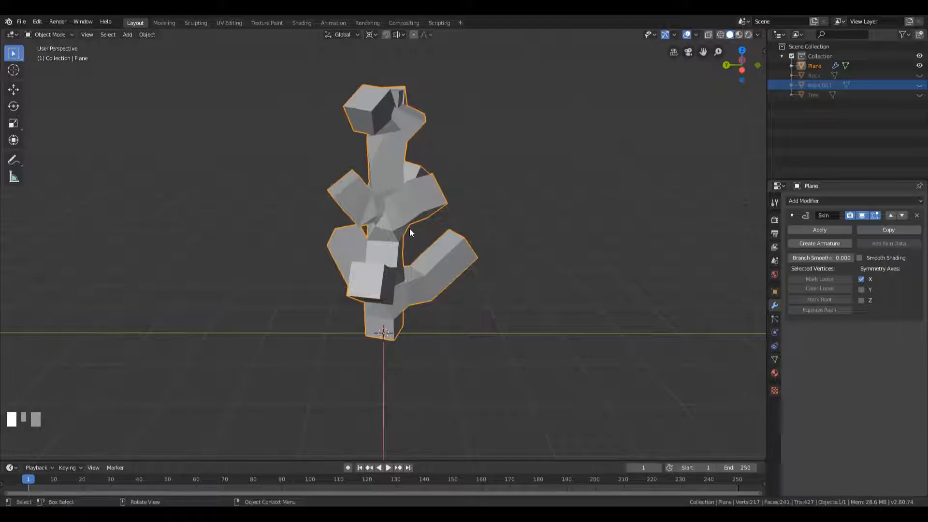
middle_click_drag(410, 232, 381, 233)
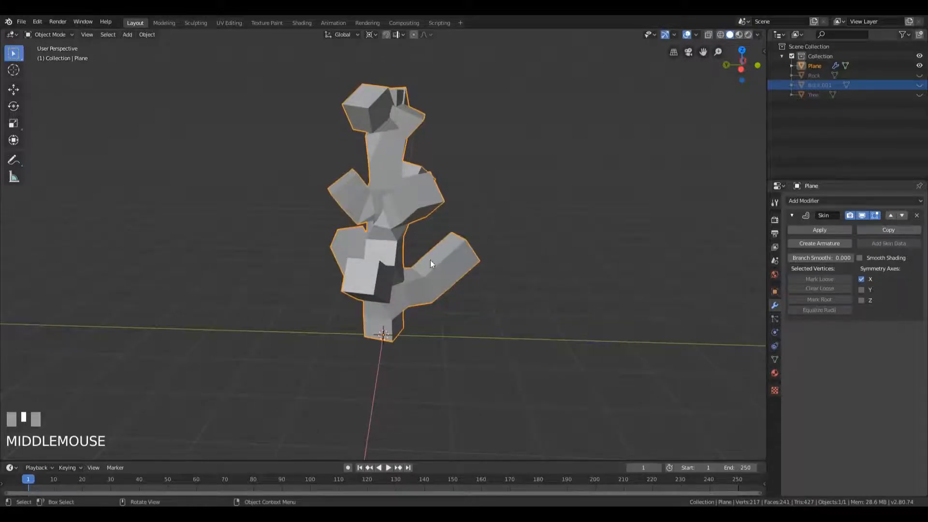
middle_click_drag(487, 250, 515, 281)
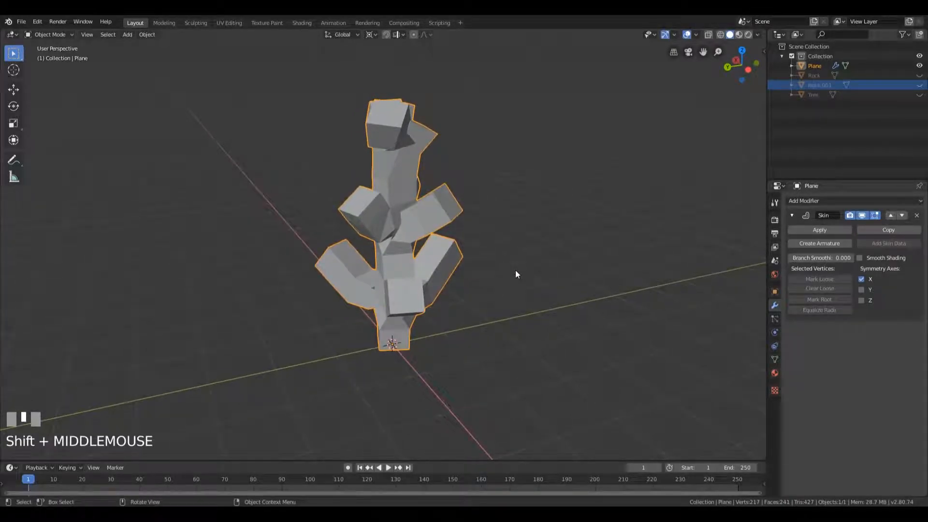
Edit the tree mesh in wireframe display, select all its vertices and show their vertex data in the item properties
key("Tab")
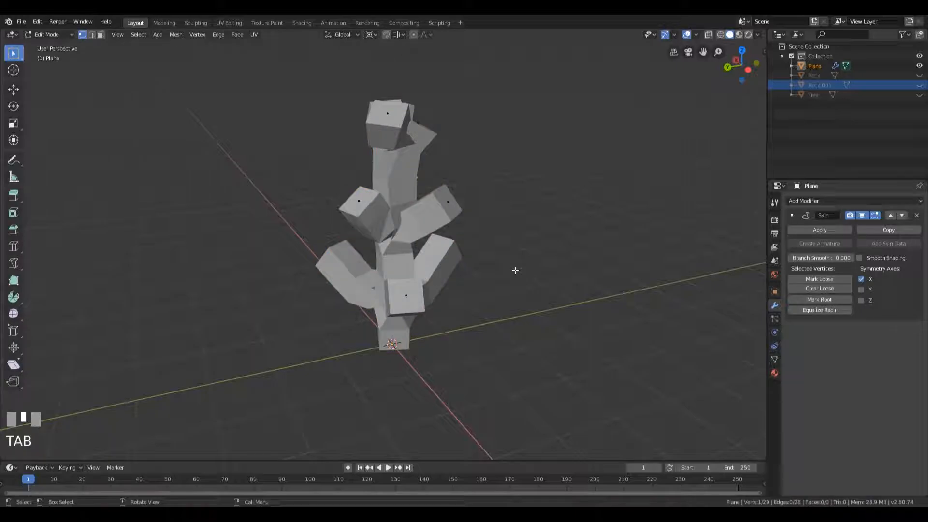
key("z")
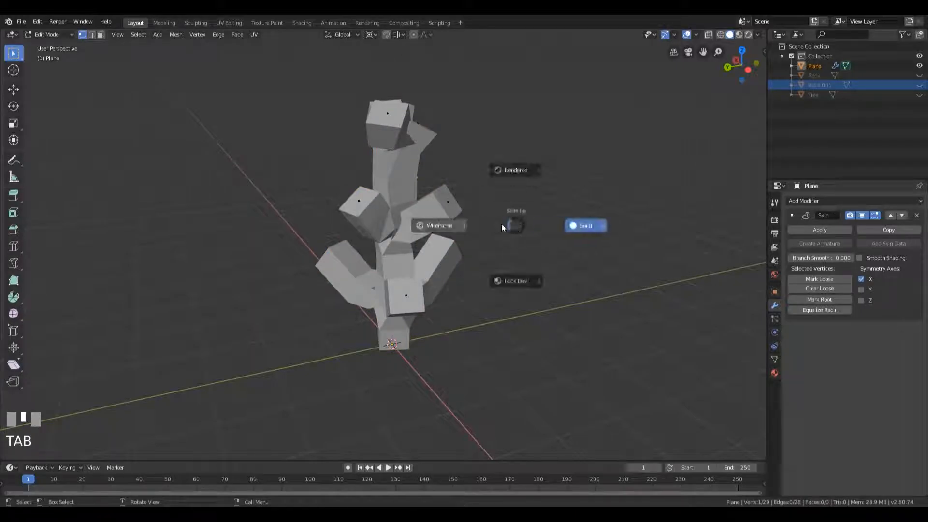
left_click(423, 227)
mouse_move(387, 240)
middle_mouse_down()
mouse_move(401, 222)
mouse_move(449, 212)
mouse_move(518, 207)
mouse_move(555, 219)
mouse_move(415, 248)
middle_mouse_up()
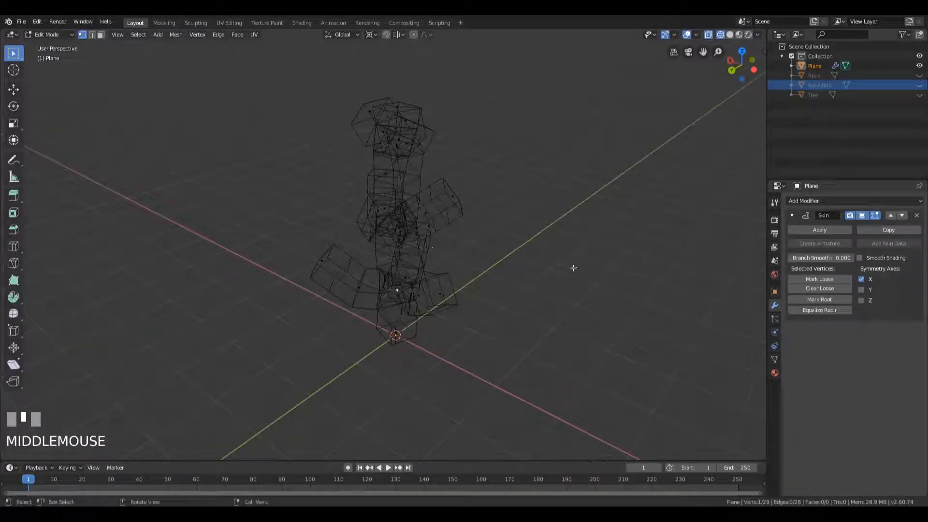
key("a")
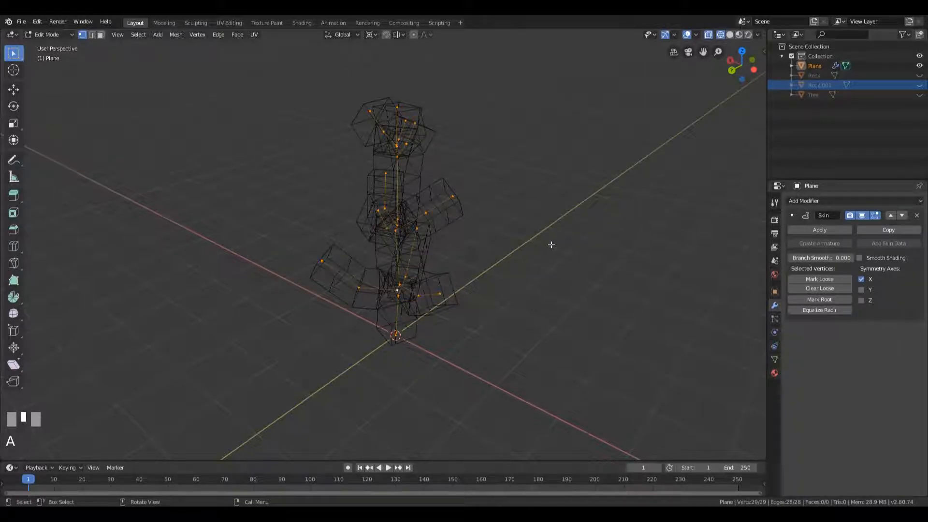
mouse_move(542, 189)
middle_mouse_down()
mouse_move(576, 190)
mouse_move(550, 187)
mouse_move(559, 188)
middle_mouse_up()
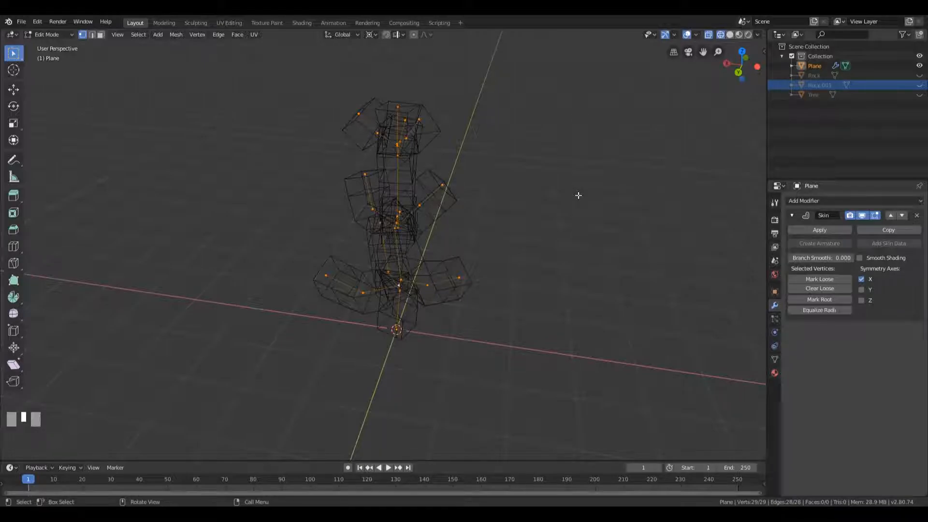
key("n")
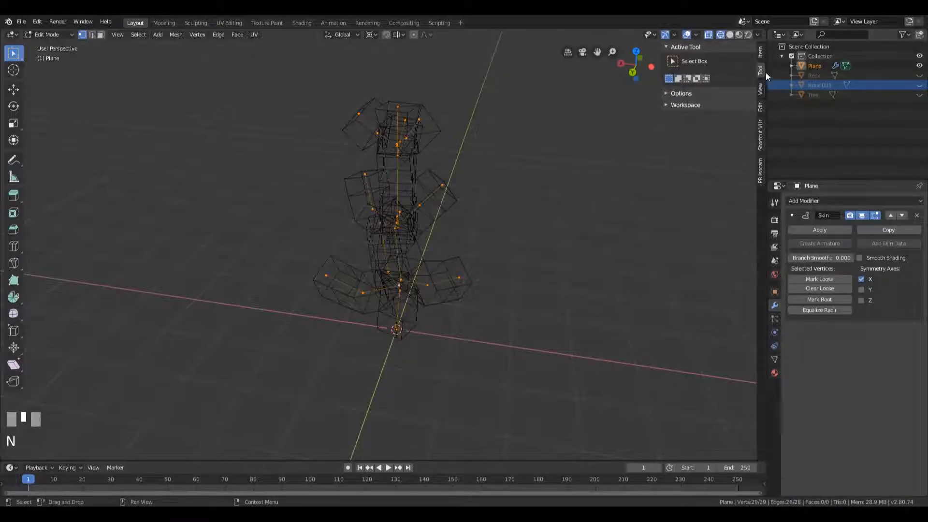
left_click(761, 53)
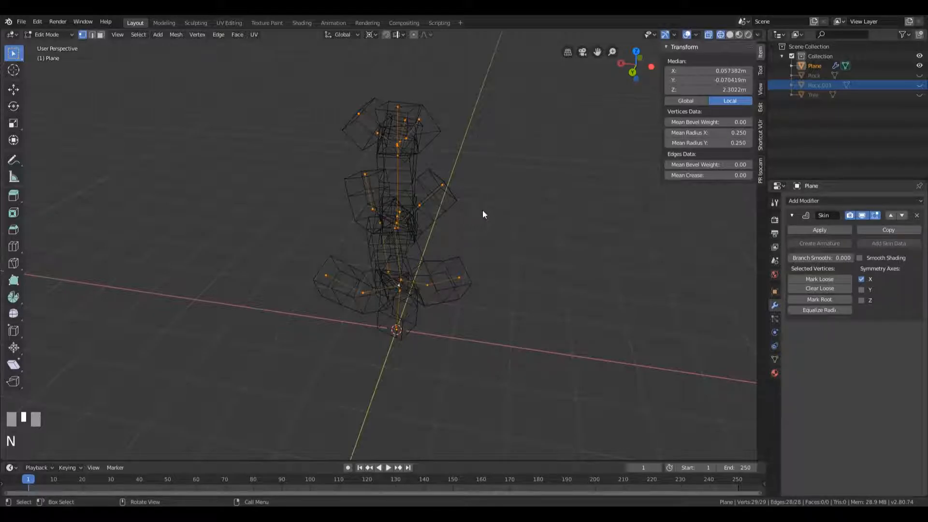
Try a Mean Radius X of 0.31 for all selected vertices
mouse_move(740, 133)
left_mouse_down()
mouse_move(747, 132)
mouse_move(733, 132)
left_mouse_up()
double_click(733, 133)
type("0.31")
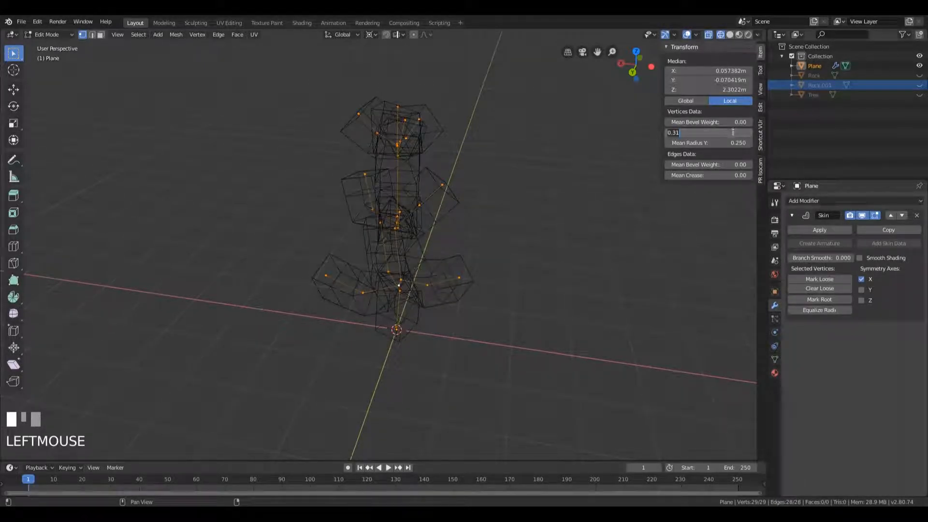
key("KP_Enter")
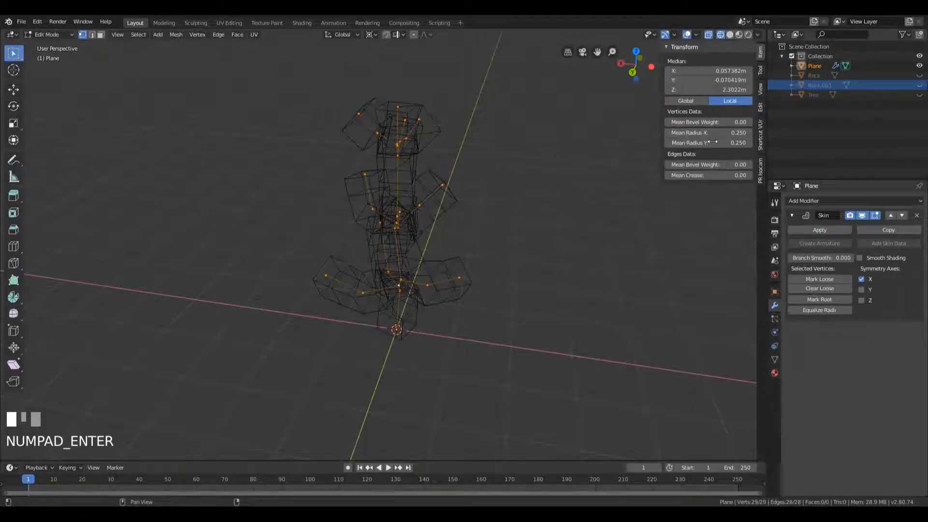
Scale the skin of all vertices down by a factor of about 0.4, to a mean radius of about 0.099
middle_click_drag(498, 199, 518, 183)
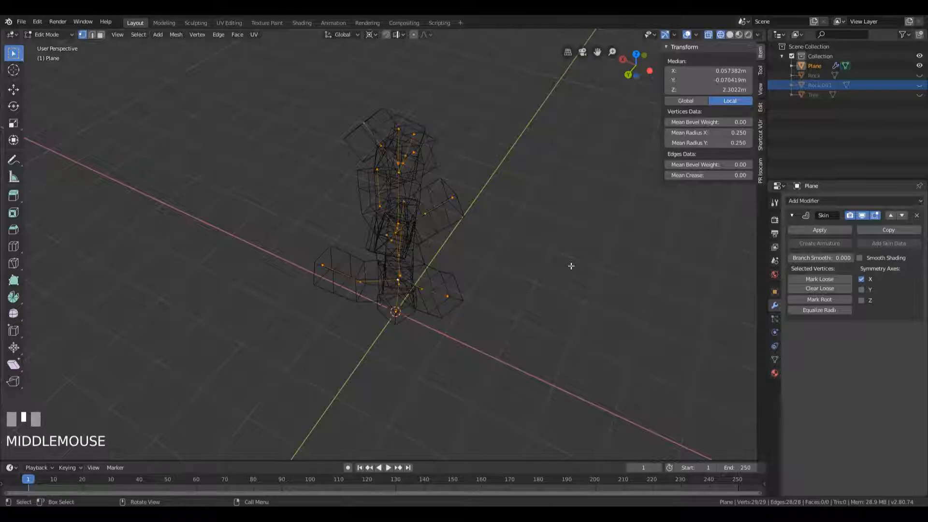
key("ctrl+a")
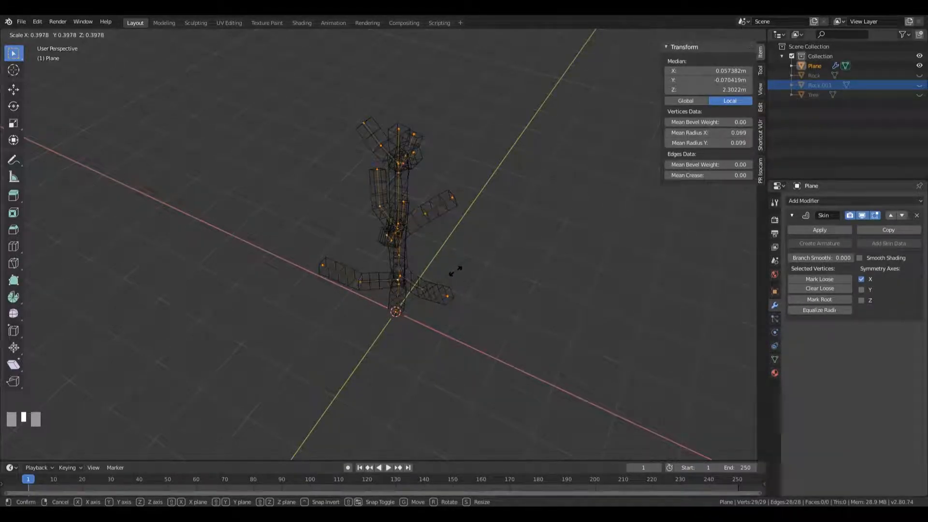
left_click(456, 271)
middle_click_drag(455, 269, 443, 253)
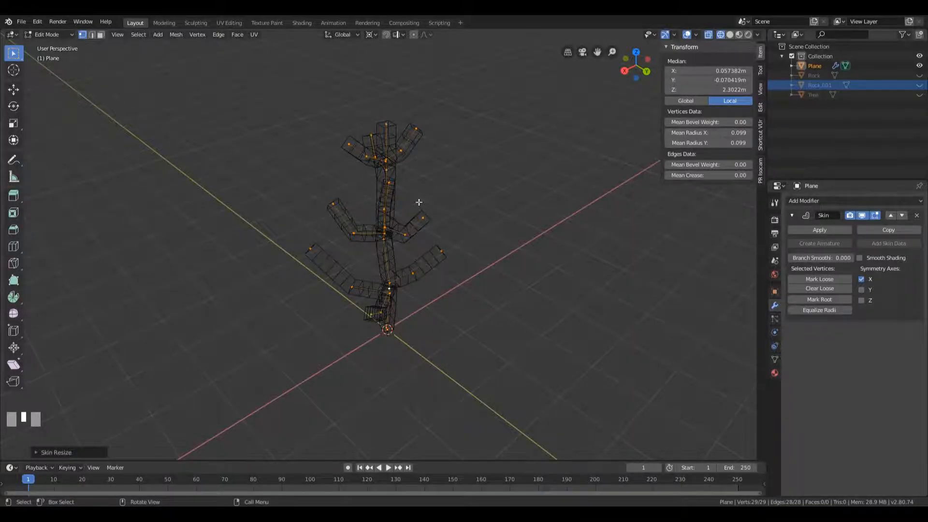
Select the tip vertices of the three branches in the uppermost tier
middle_click_drag(423, 204, 472, 182)
scroll(427, 176, "down", 2)
scroll(435, 207, "up", 3)
scroll(434, 207, "up", 2)
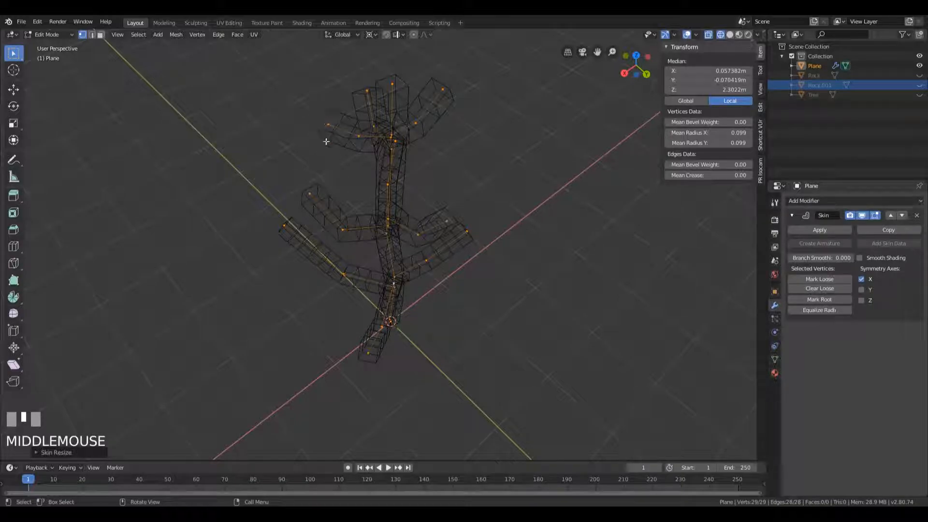
left_click(326, 129)
middle_click_drag(326, 128, 368, 131)
scroll(367, 131, "down", 2)
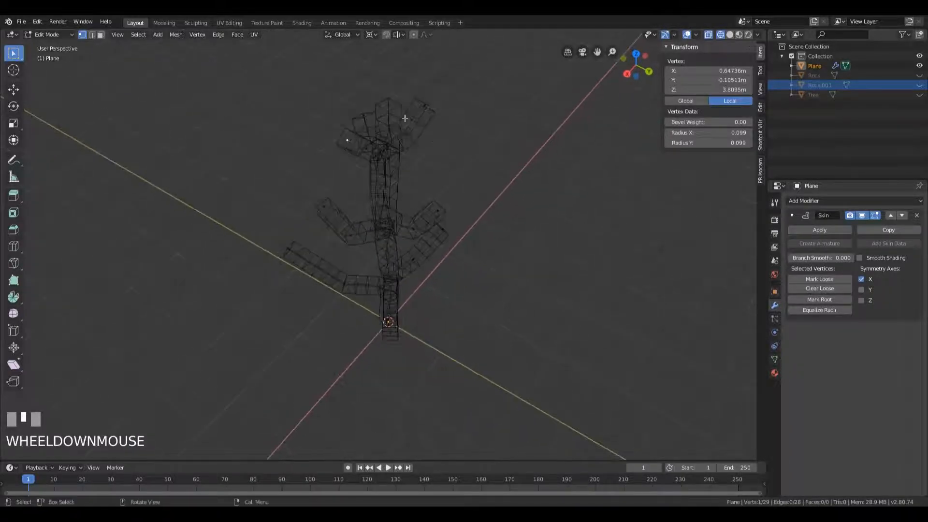
left_click(362, 113, "shift")
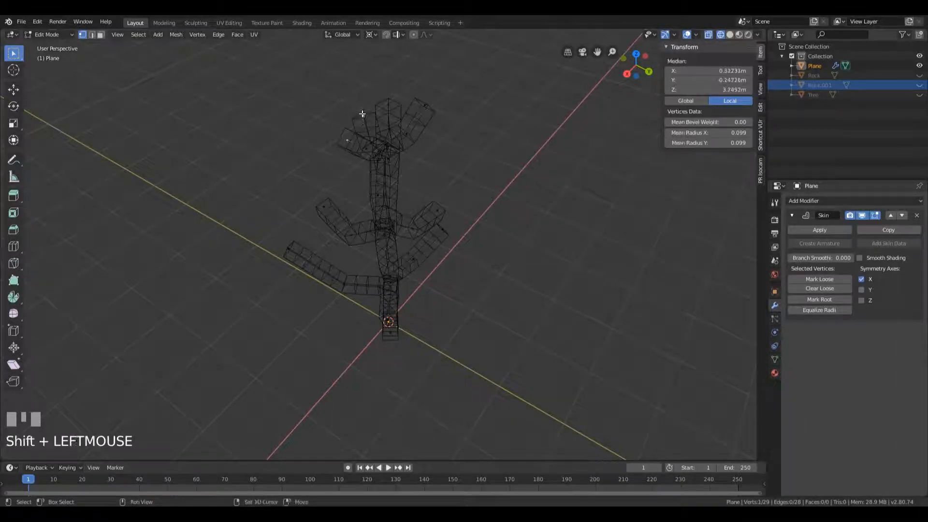
left_click(427, 107, "shift")
middle_click_drag(514, 174, 472, 164)
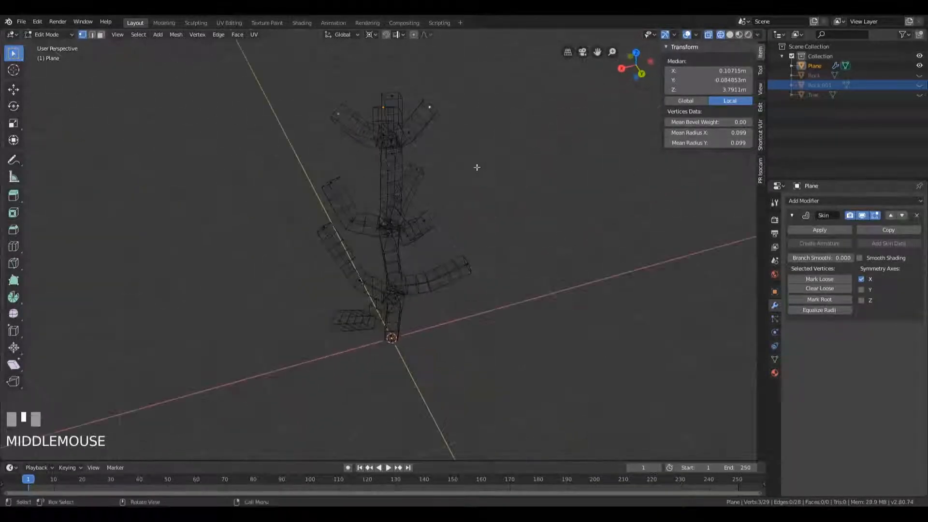
Add the tip vertices of the middle and lowest branch tiers to the selection and enable proportional editing
left_click(423, 224, "shift")
middle_click_drag(556, 166, 493, 172)
left_click(454, 195, "shift")
left_click(361, 168, "shift")
left_click(306, 288, "shift")
left_click(452, 316, "shift")
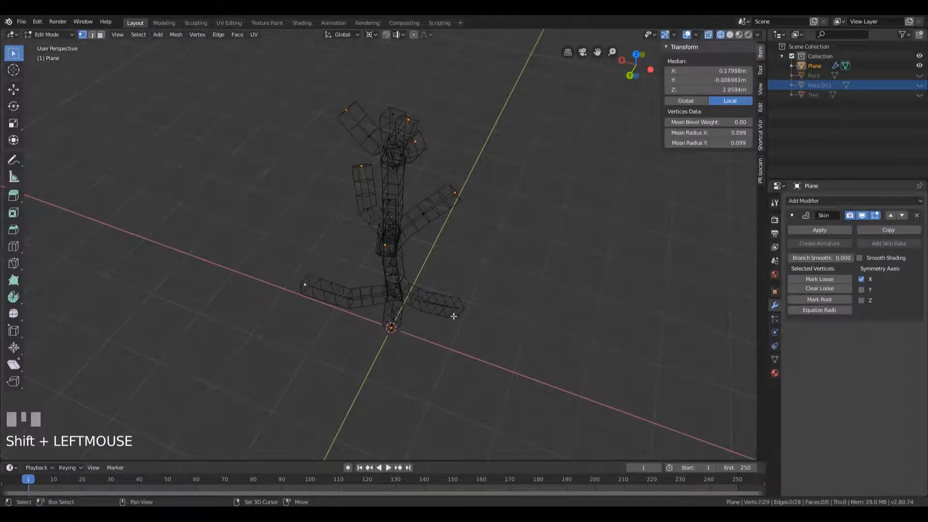
middle_click_drag(584, 259, 485, 246)
left_click(486, 266, "shift")
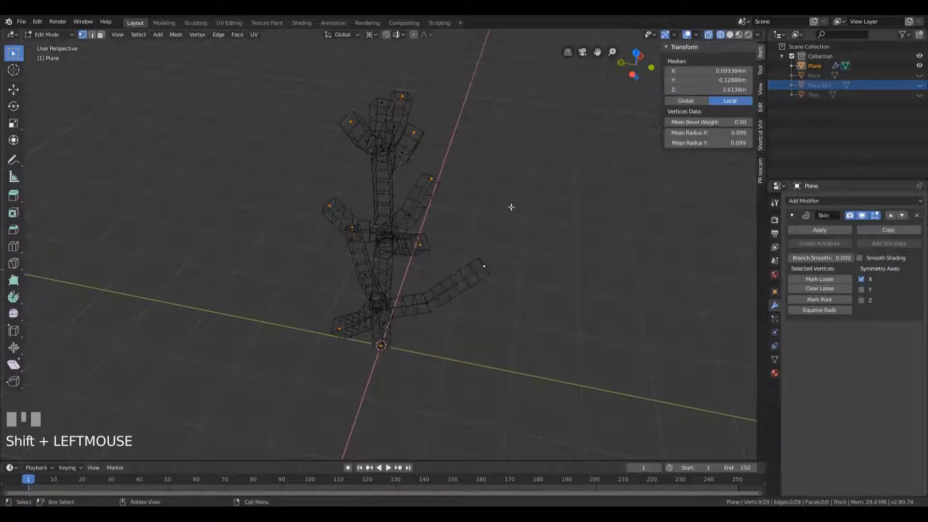
key("o")
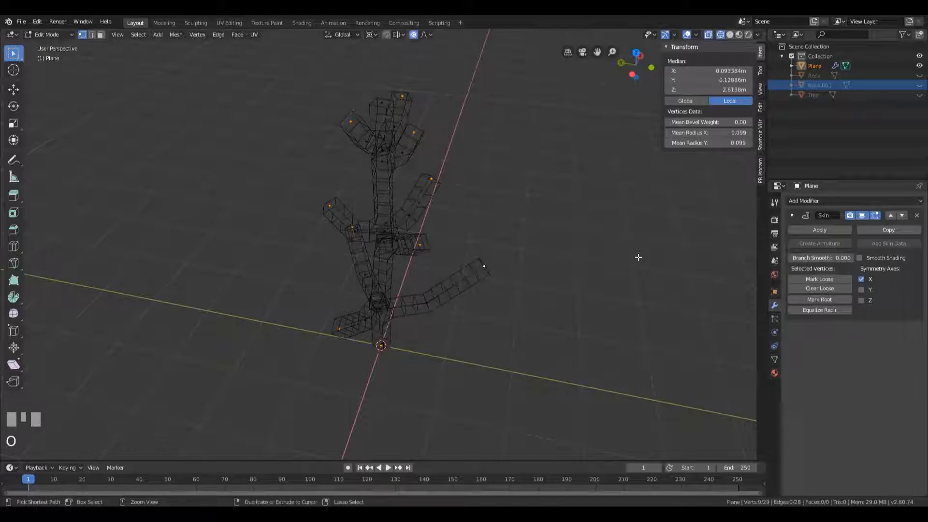
key("ctrl+a")
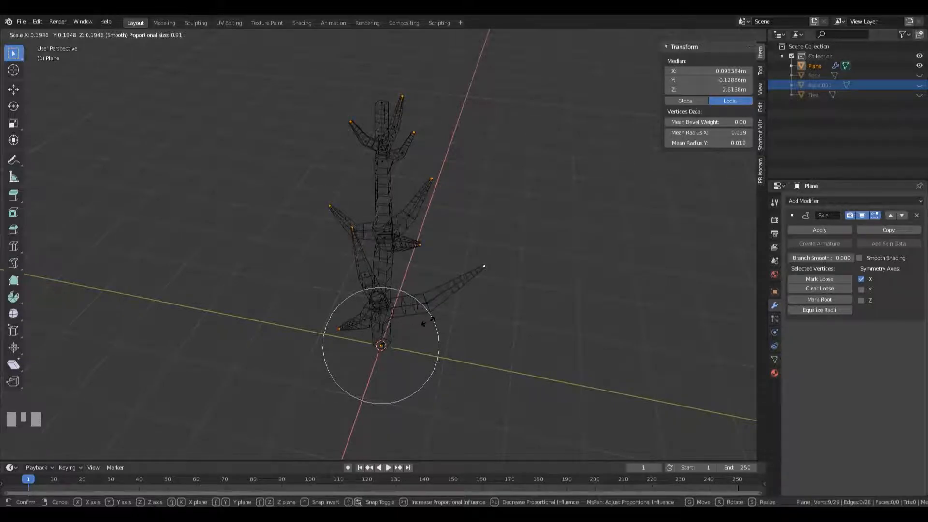
scroll(420, 323, "down", 2)
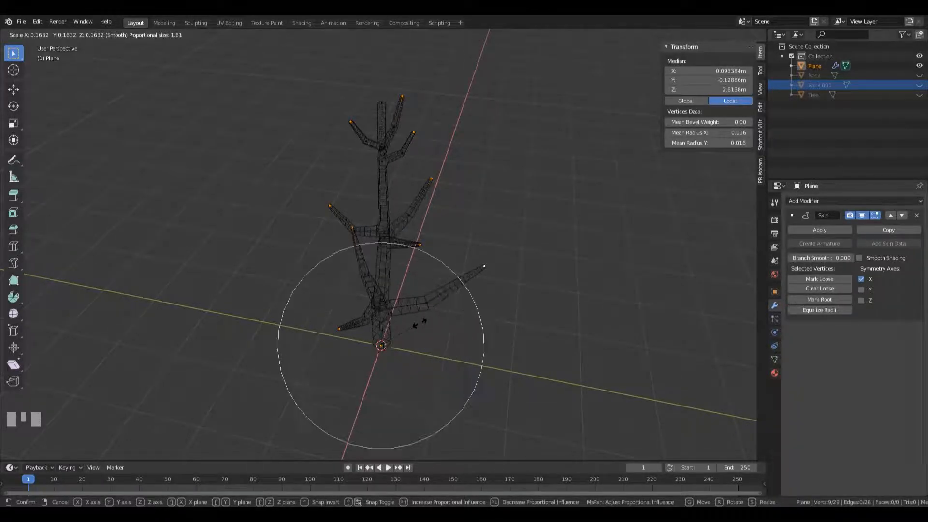
scroll(420, 323, "down", 8)
scroll(419, 323, "up", 3)
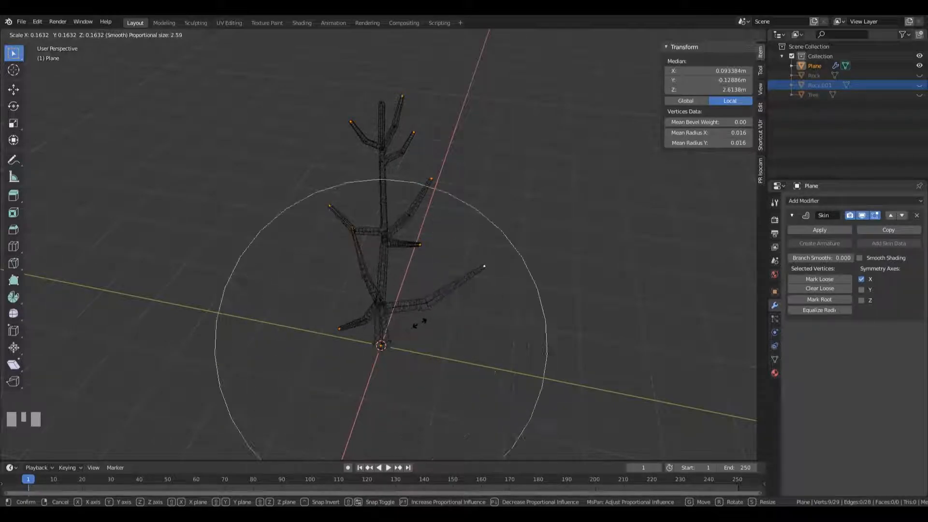
scroll(416, 321, "up", 2)
right_click(415, 322)
scroll(479, 241, "down", 1)
Shrink the skin of all selected branch tips to a mean radius of about 0.022, using smooth proportional falloff of about 1.77
key("ctrl+a")
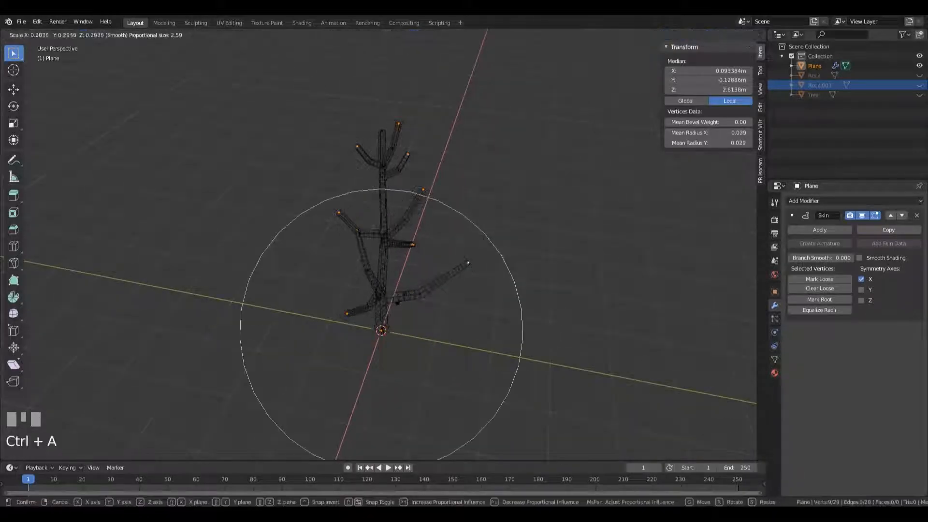
scroll(384, 305, "up", 3)
scroll(384, 305, "down", 3)
scroll(384, 305, "up", 1)
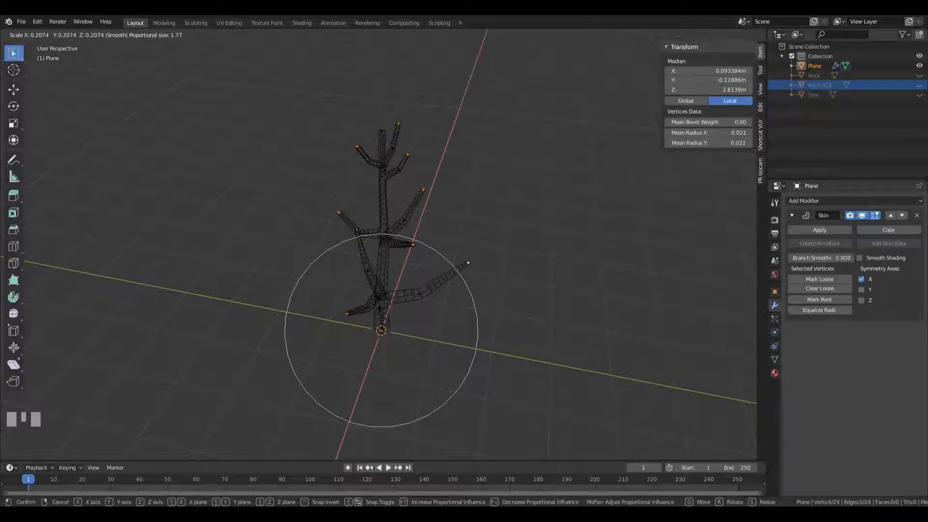
left_click(383, 306)
Taper the trunk's top vertex to a skin radius of about 0.011 with a proportional size of 1.00
middle_click_drag(379, 304, 454, 203, "shift")
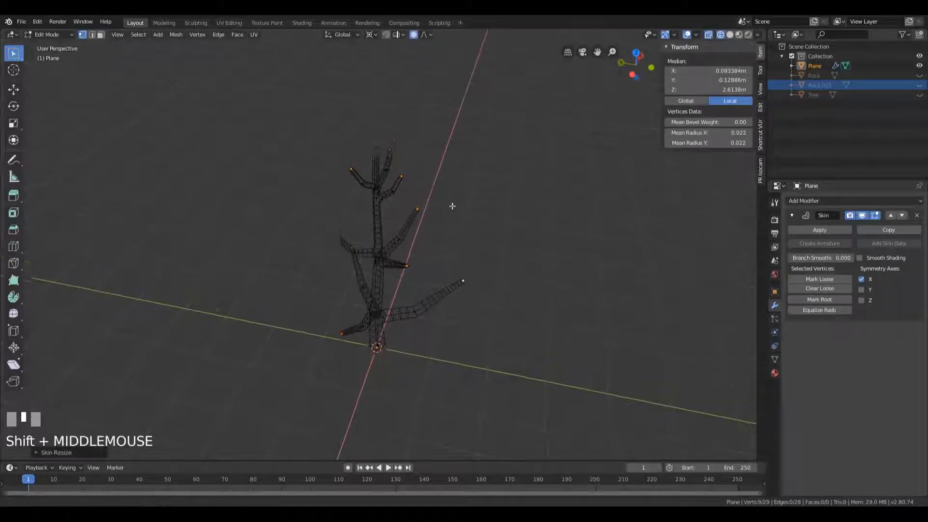
scroll(447, 216, "up", 2)
left_click(357, 68)
mouse_move(454, 147)
middle_mouse_down()
mouse_move(471, 150)
mouse_move(450, 155)
middle_mouse_up()
key("ctrl+a")
scroll(406, 281, "up", 6)
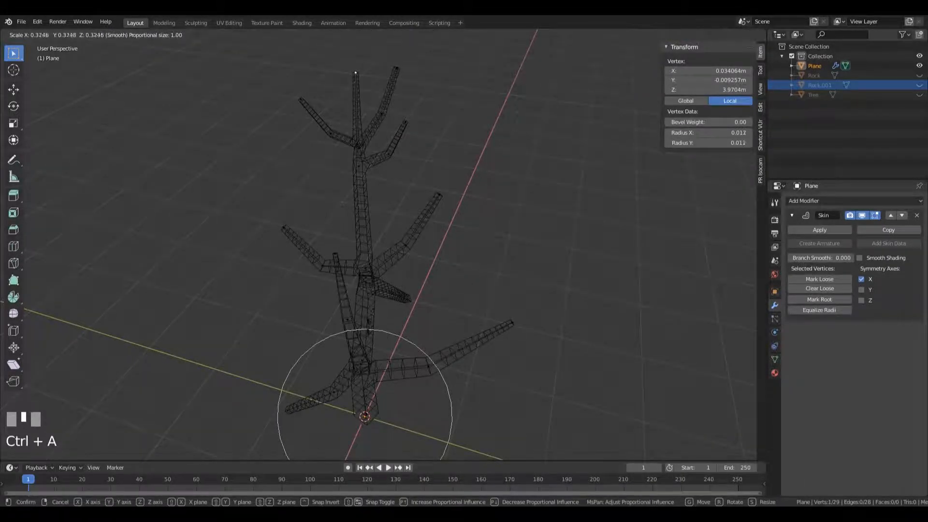
left_click(406, 281)
Turn off proportional editing and reshape the long lowest-tier branch by moving its outer two vertices together and its tip separately
middle_click_drag(406, 281, 515, 230)
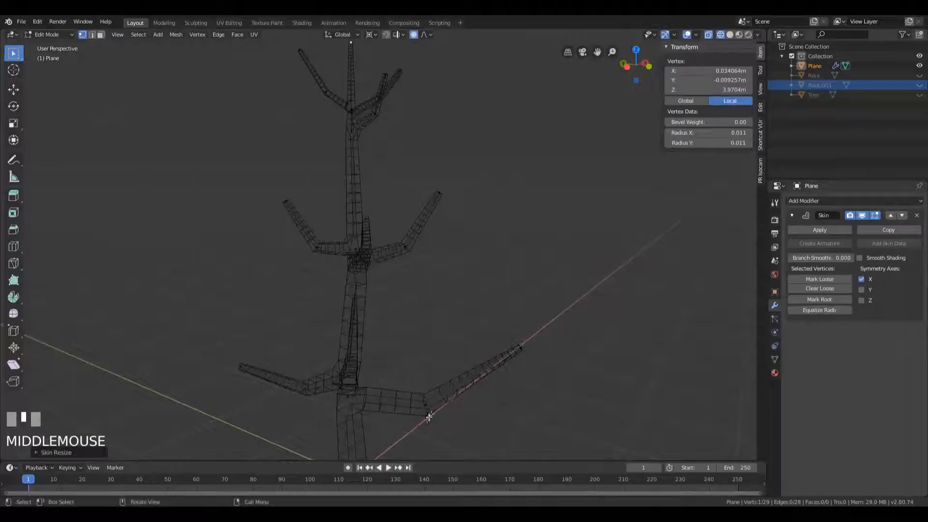
left_click(428, 414)
left_click(521, 350, "shift")
middle_click_drag(505, 417, 516, 402)
scroll(513, 389, "down", 2)
key("g")
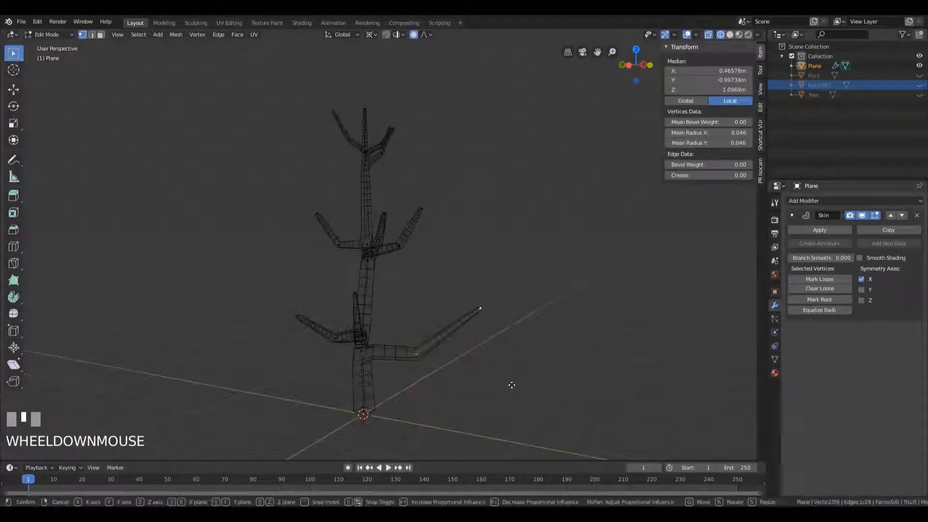
key("Escape")
key("o")
mouse_move(493, 390)
middle_mouse_down()
mouse_move(443, 382)
mouse_move(441, 412)
mouse_move(406, 390)
mouse_move(489, 386)
middle_mouse_up()
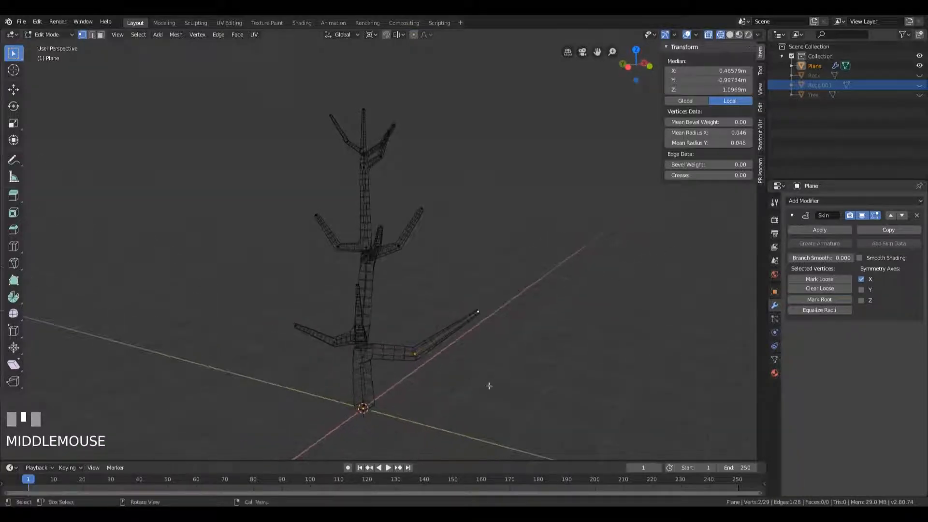
key("g")
left_click(475, 359)
left_click(466, 293)
key("g")
left_click(439, 300)
Move the trunk vertex at the middle branch tier up to a height of about 2.28 m
mouse_move(443, 309)
middle_mouse_down()
mouse_move(518, 350)
mouse_move(542, 387)
mouse_move(393, 284)
mouse_move(409, 311)
mouse_move(431, 300)
middle_mouse_up()
left_click(348, 252)
middle_click_drag(399, 326, 476, 339)
scroll(415, 304, "up", 5)
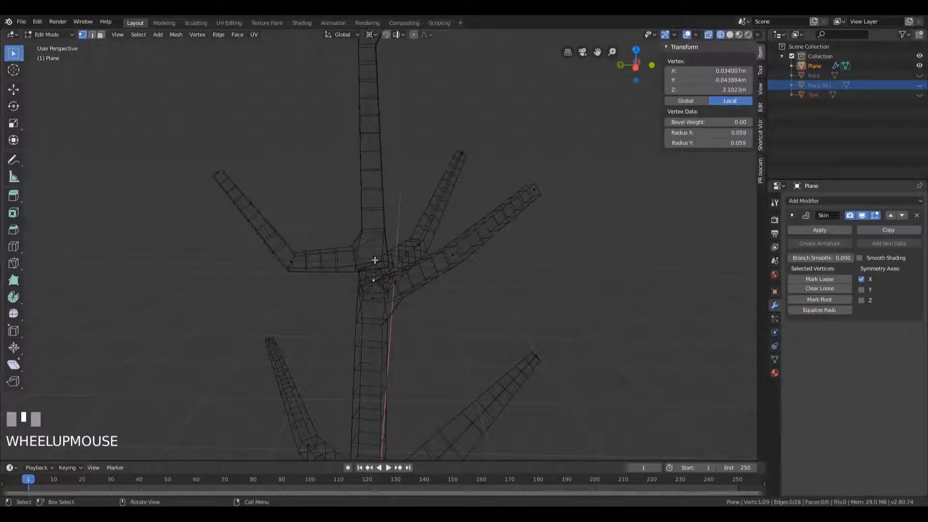
left_click(375, 259)
key("g")
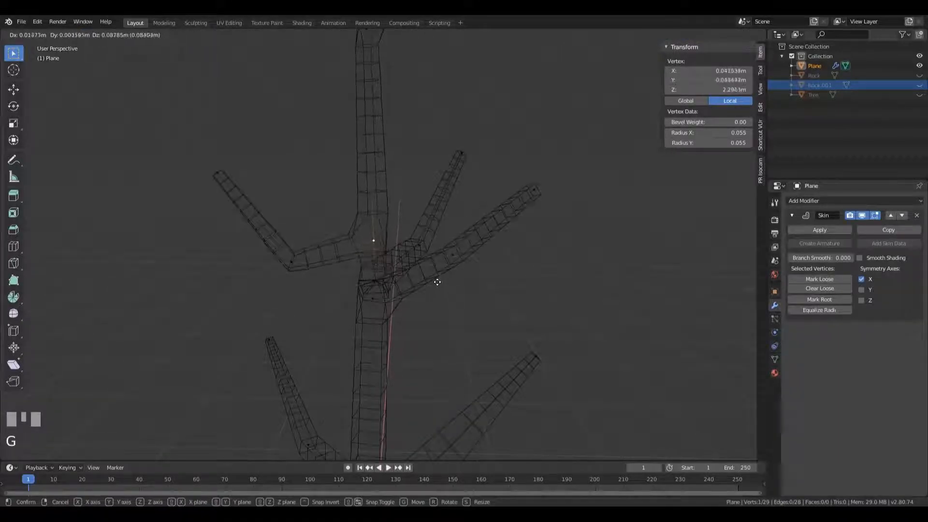
left_click(435, 285)
key("ctrl+a")
key("Escape")
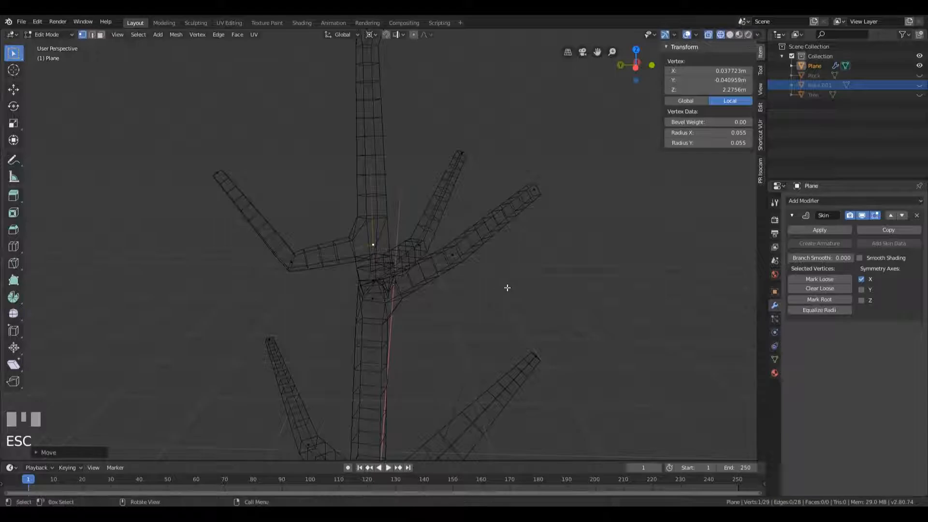
Resize the skin at the bend and the tip of the long lowest-tier branch, giving the tip a radius of about 0.017
scroll(491, 224, "down", 2)
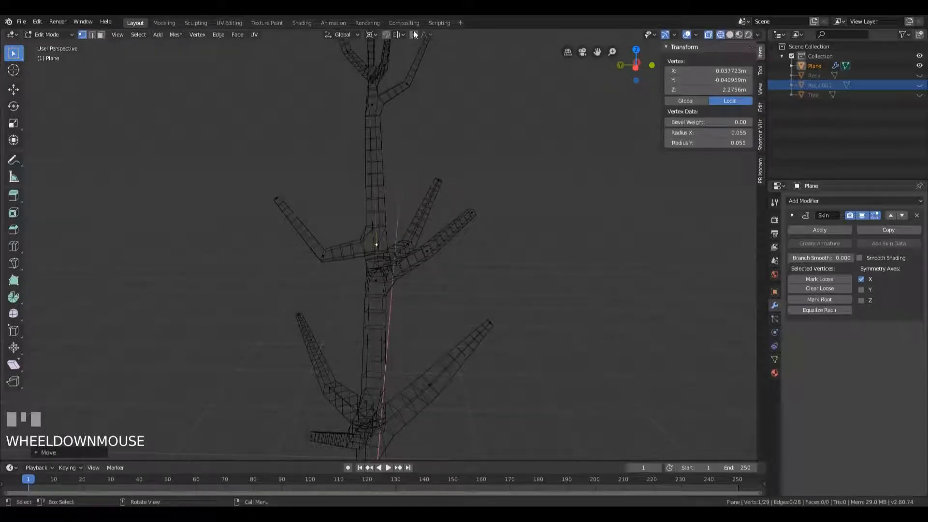
middle_click_drag(475, 263, 517, 271)
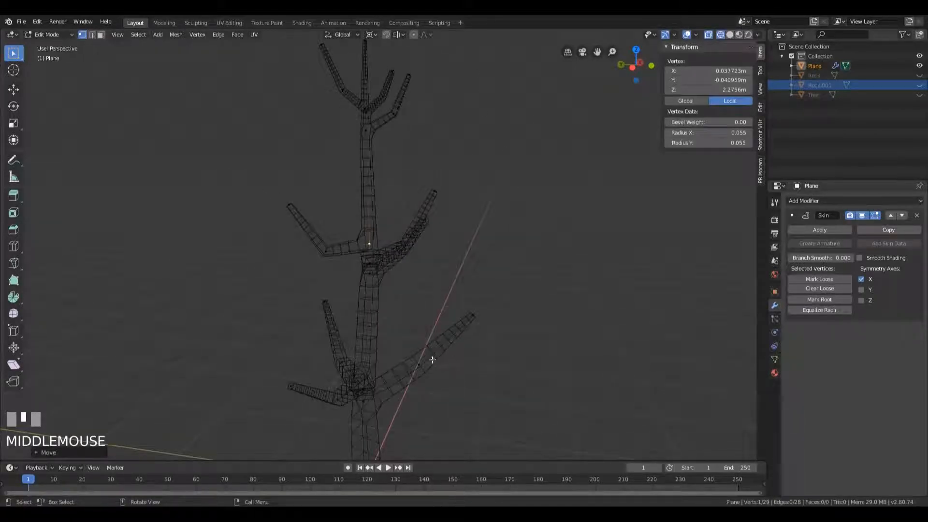
left_click(421, 363)
key("ctrl+a")
left_click(530, 400)
left_click(476, 314)
key("ctrl+a")
left_click(578, 335)
Reduce the skin radius of one middle-tier branch tip to about 0.018
middle_click_drag(469, 114, 481, 191, "shift")
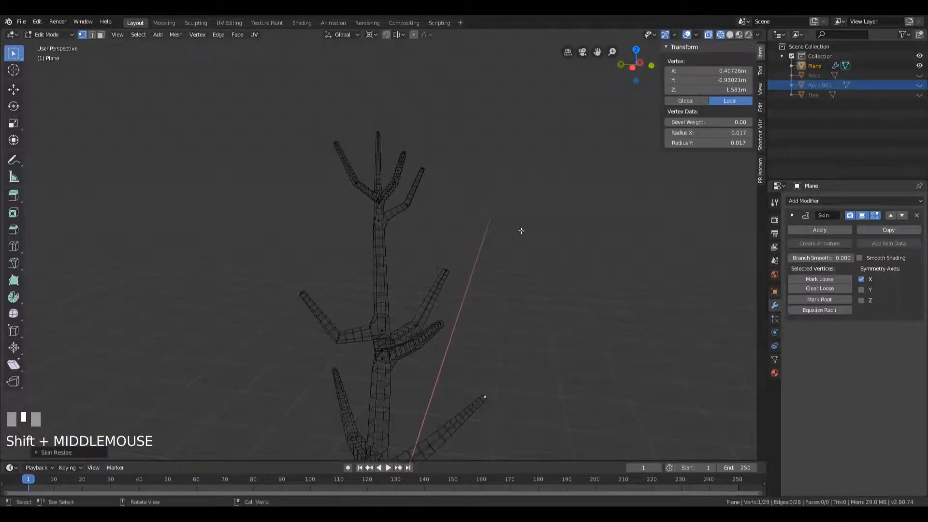
middle_click_drag(504, 337, 452, 197, "shift")
left_click(334, 164)
key("ctrl+a")
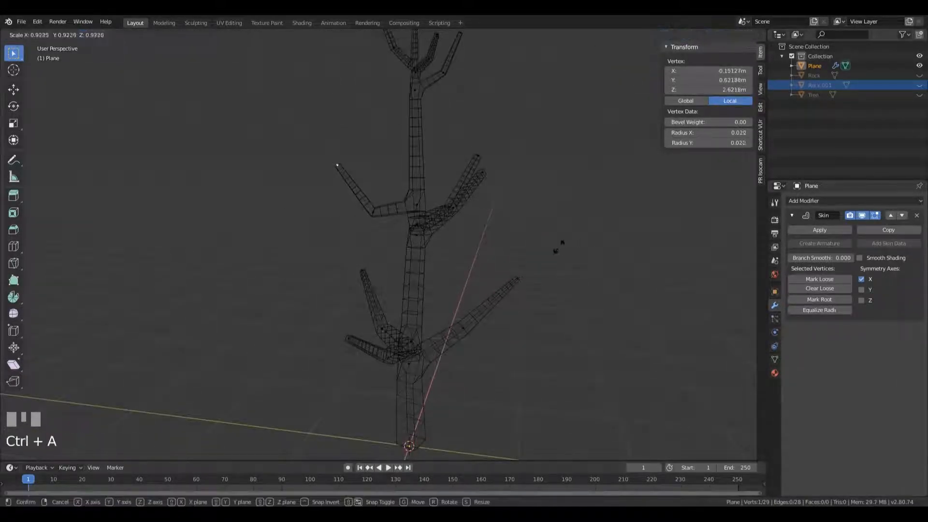
left_click(530, 255)
Thicken the three trunk vertices where the lowest branches join to a mean skin radius of about 0.111
mouse_move(530, 254)
middle_mouse_down()
mouse_move(535, 270)
mouse_move(543, 261)
middle_mouse_up()
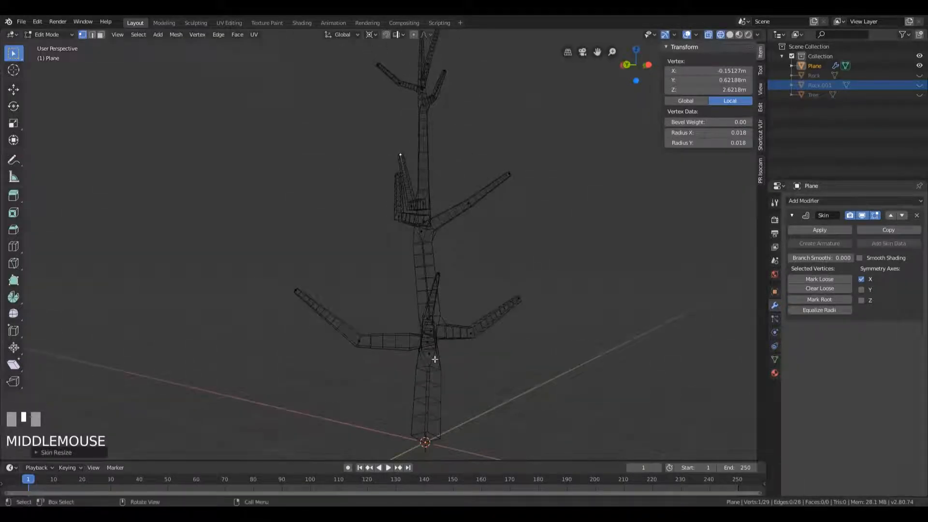
left_click(427, 345)
left_click(427, 342, "shift")
left_click(431, 331, "shift")
key("ctrl+a")
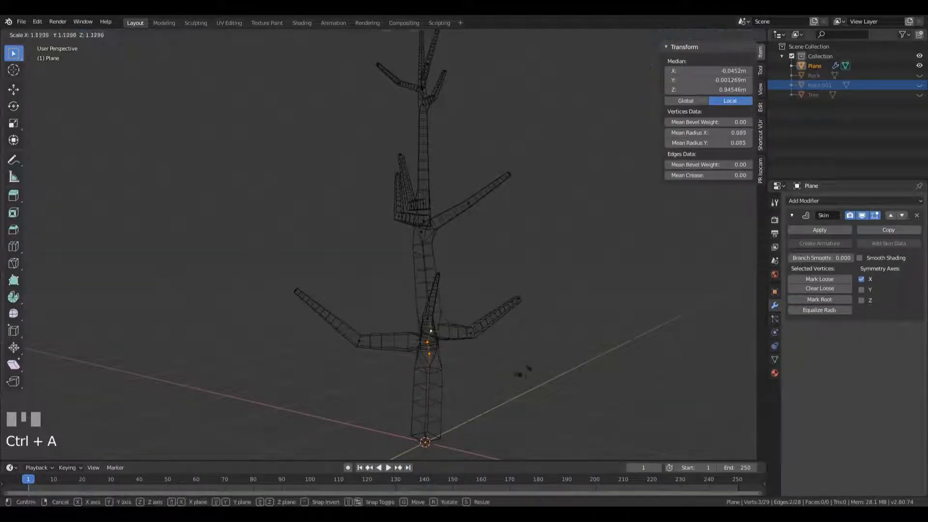
left_click(559, 390)
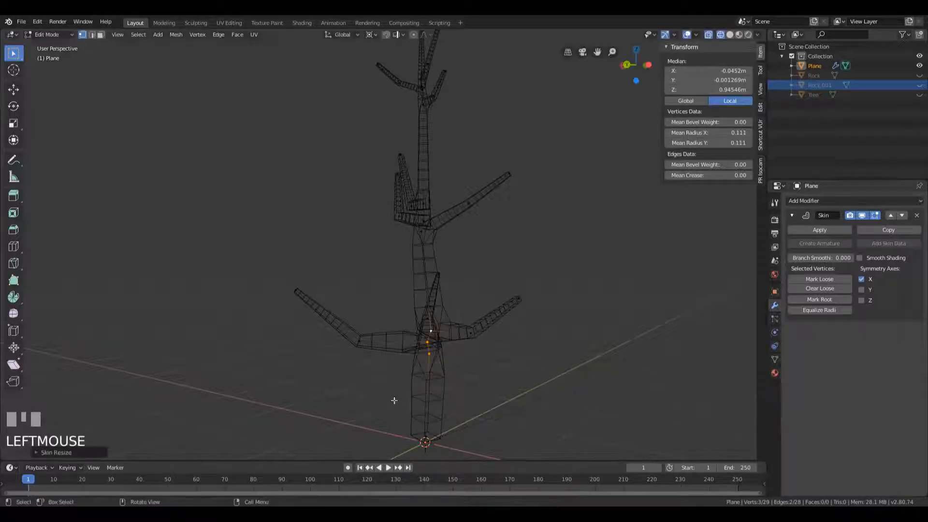
Enlarge the skin of the trunk's base vertex to a radius of about 0.231
left_click(428, 438)
middle_click_drag(428, 437, 535, 421)
key("ctrl+a")
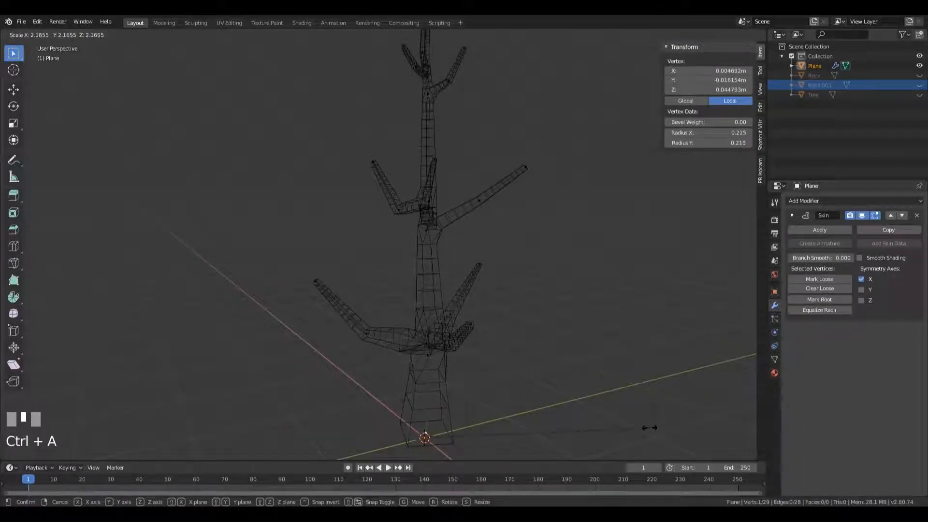
left_click(665, 429)
Scale the skin radius of the trunk's base vertex up further to flare the foot of the tree
middle_click_drag(665, 429, 394, 330, "shift")
left_click(397, 329)
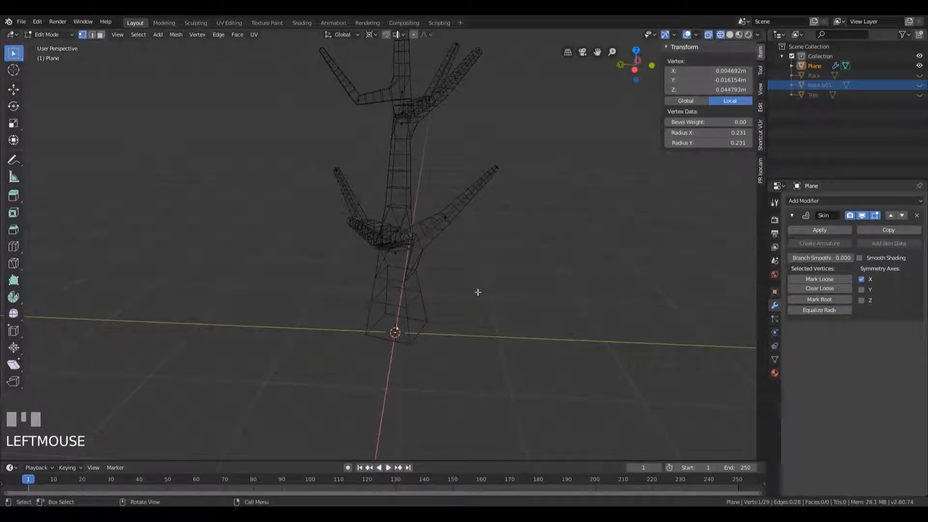
key("ctrl+a")
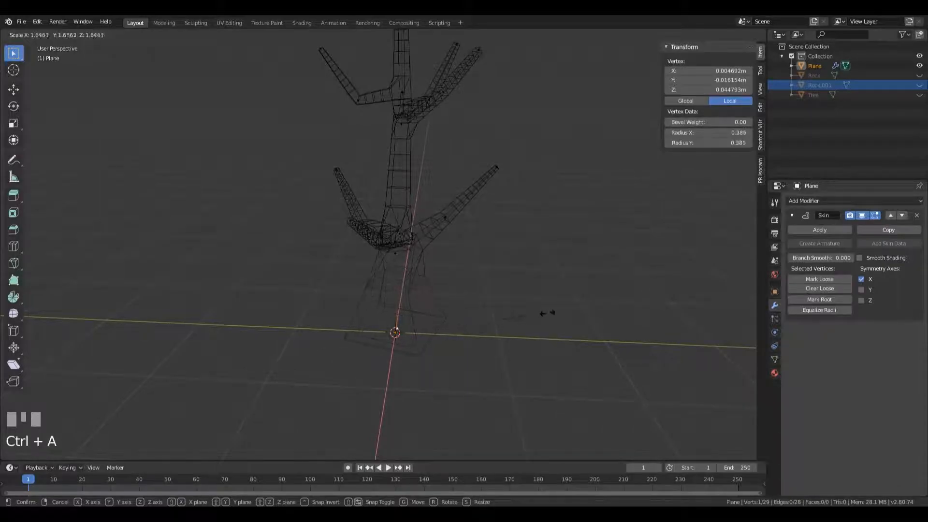
left_click(502, 321)
Display the tree in solid shading and leave mesh editing for Object Mode
middle_click_drag(502, 321, 524, 294, "shift")
scroll(543, 288, "down", 3)
key("z")
mouse_move(569, 245)
middle_mouse_down()
mouse_move(466, 234)
mouse_move(465, 245)
mouse_move(524, 216)
mouse_move(304, 220)
mouse_move(459, 216)
mouse_move(451, 212)
middle_mouse_up()
key("Tab")
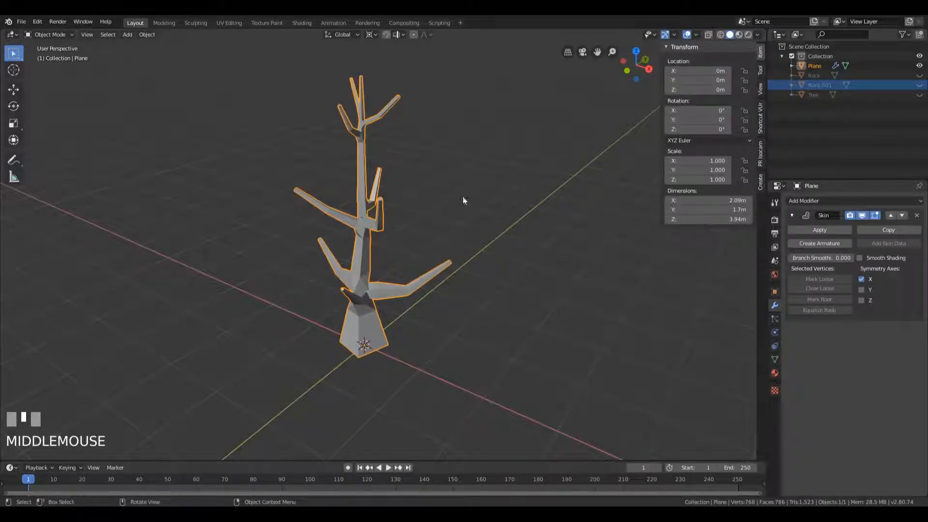
scroll(436, 204, "up", 3)
middle_click_drag(460, 152, 479, 225, "shift")
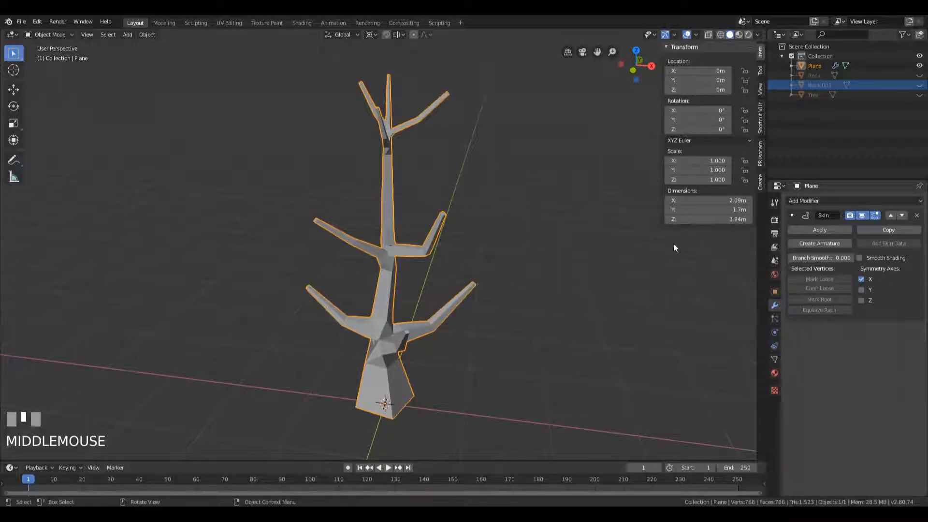
Add a Decimate modifier to the tree and set its collapse ratio to about 0.61
left_click(821, 201)
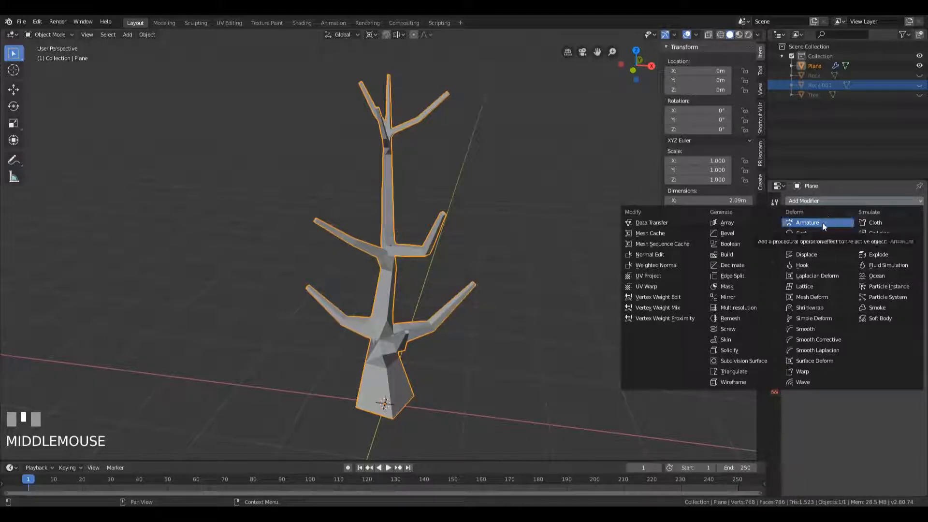
left_click(733, 266)
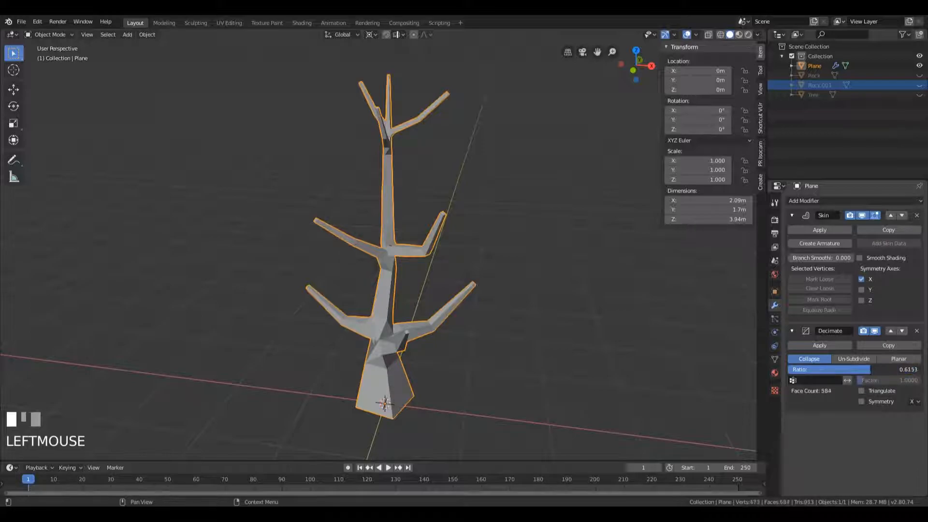
mouse_move(842, 369)
left_mouse_down()
mouse_move(795, 370)
mouse_move(823, 370)
left_mouse_up()
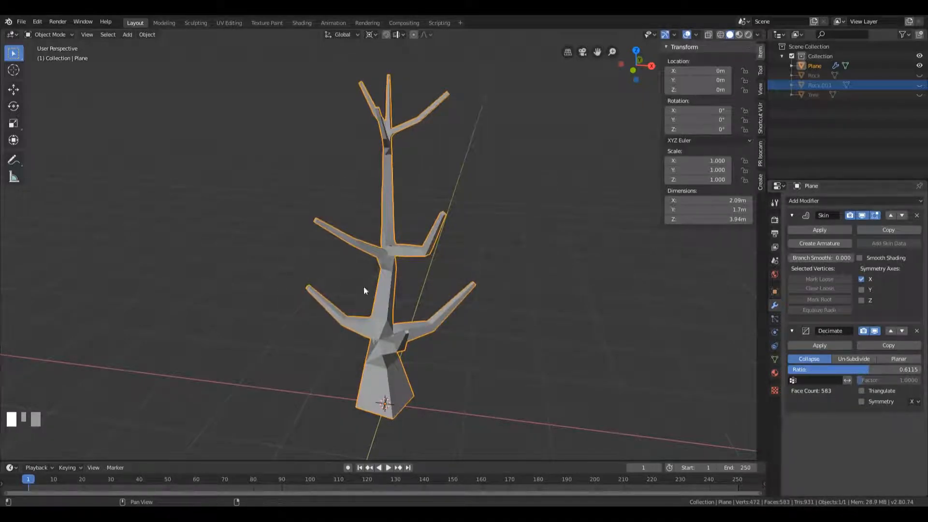
Inspect the decimated trunk and branches up close from several sides
middle_click_drag(334, 281, 524, 305)
scroll(404, 259, "up", 6)
scroll(416, 256, "down", 1)
middle_click_drag(428, 256, 498, 273)
scroll(532, 295, "down", 3)
middle_click_drag(543, 304, 454, 290)
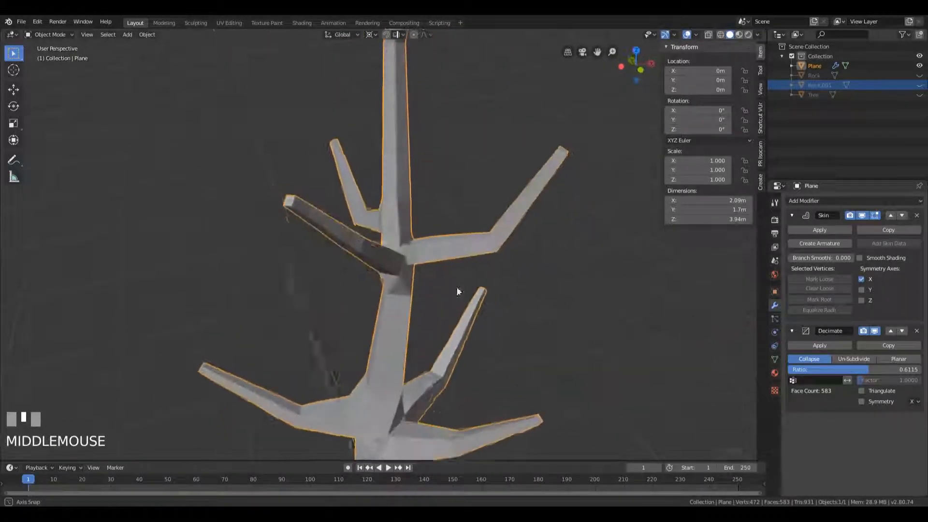
scroll(508, 338, "down", 2)
middle_click_drag(508, 338, 517, 305)
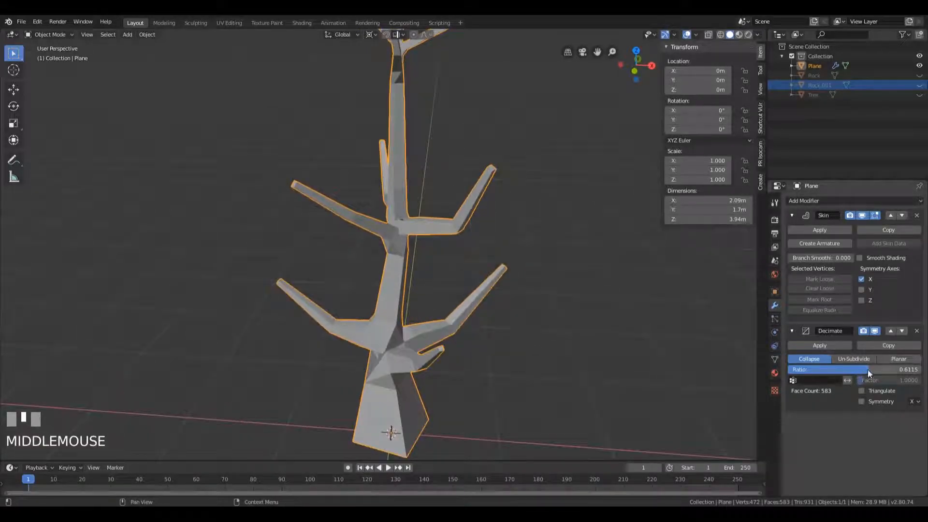
Lower the Decimate ratio of the tree to about 0.19
mouse_move(851, 370)
left_mouse_down()
mouse_move(842, 369)
mouse_move(850, 369)
left_mouse_up()
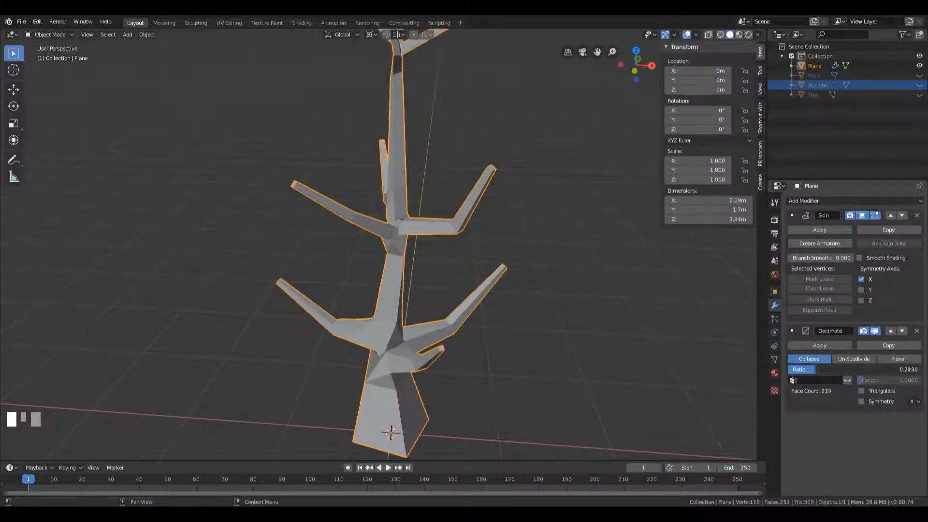
left_click_drag(855, 369, 850, 370)
Check the more strongly decimated tree and return to editing its mesh in wireframe display
middle_click_drag(483, 252, 454, 236)
scroll(383, 264, "down", 2)
scroll(387, 212, "down", 2)
scroll(500, 217, "up", 2)
scroll(516, 224, "down", 4)
scroll(452, 238, "up", 3)
key("Tab")
key("z")
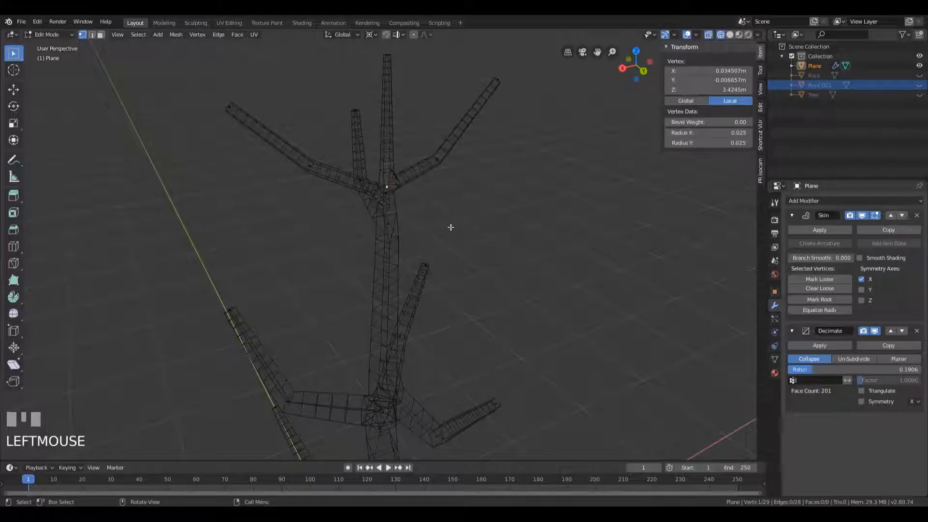
Move the vertices at the top branch junction, the upper branch elbow and the trunk below to make the treetop less regular
key("g")
left_click(453, 219)
left_click(440, 161)
key("g")
left_click(445, 138)
left_click(385, 193)
key("g")
left_click(387, 247)
Shift the trunk vertices around the middle branch tier to give the centre of the trunk an uneven bend
middle_click_drag(385, 248, 413, 229, "shift")
left_click(413, 229)
key("g")
left_click(401, 212)
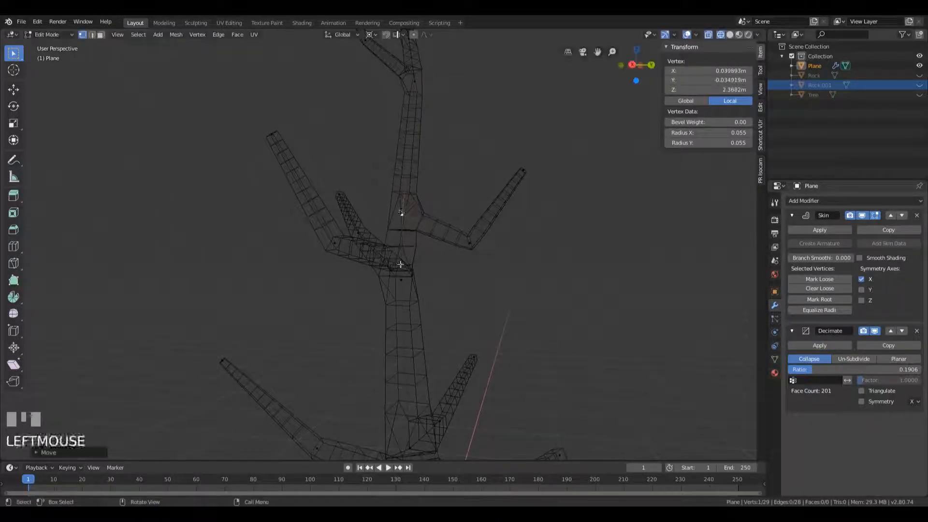
key("g")
left_click(394, 315)
middle_click_drag(394, 315, 573, 185)
key("g")
left_click(551, 299)
scroll(570, 324, "down", 1, "shift")
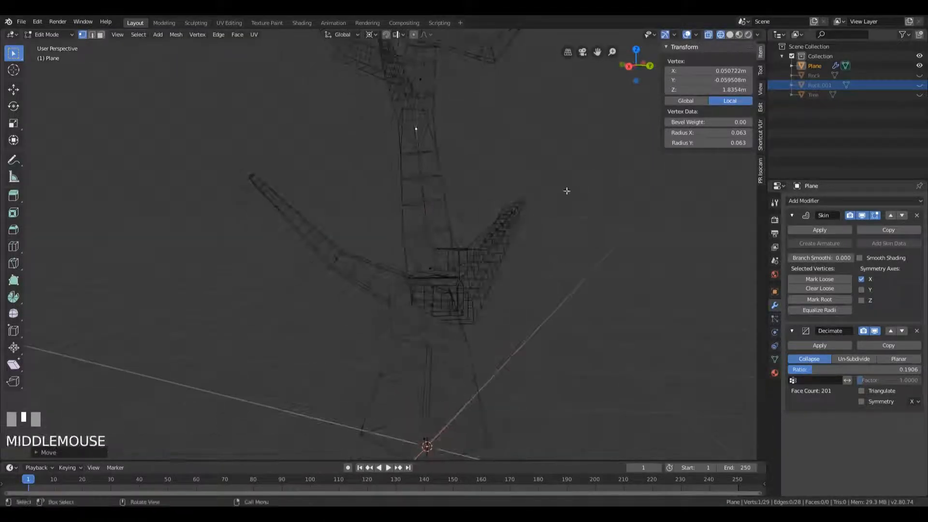
Reposition the trunk vertices around the lowest branch tier to make the lower trunk more crooked
left_click(432, 268)
middle_click_drag(556, 241, 460, 320)
key("g")
left_click(458, 231)
left_click(458, 318)
key("g")
left_click(436, 361)
left_click(436, 294)
key("g")
left_click(430, 290)
middle_click_drag(431, 291, 594, 324)
Leave mesh editing, switch the display to solid shading and check the whole reshaped tree from several sides
key("Tab")
middle_click_drag(591, 265, 538, 268)
key("z")
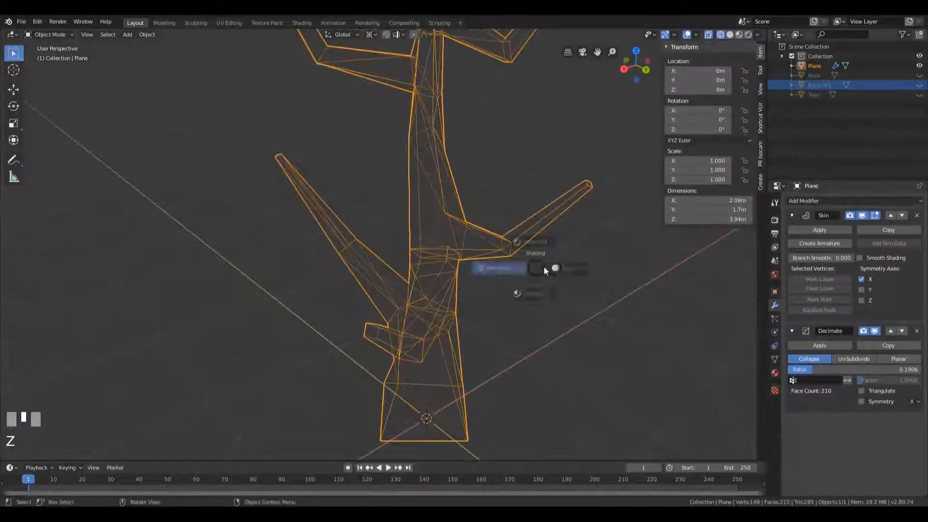
middle_click_drag(598, 268, 551, 276)
scroll(582, 269, "down", 2)
scroll(582, 269, "down", 3)
middle_click_drag(520, 196, 428, 188)
scroll(508, 181, "down", 2)
middle_click_drag(507, 181, 613, 219)
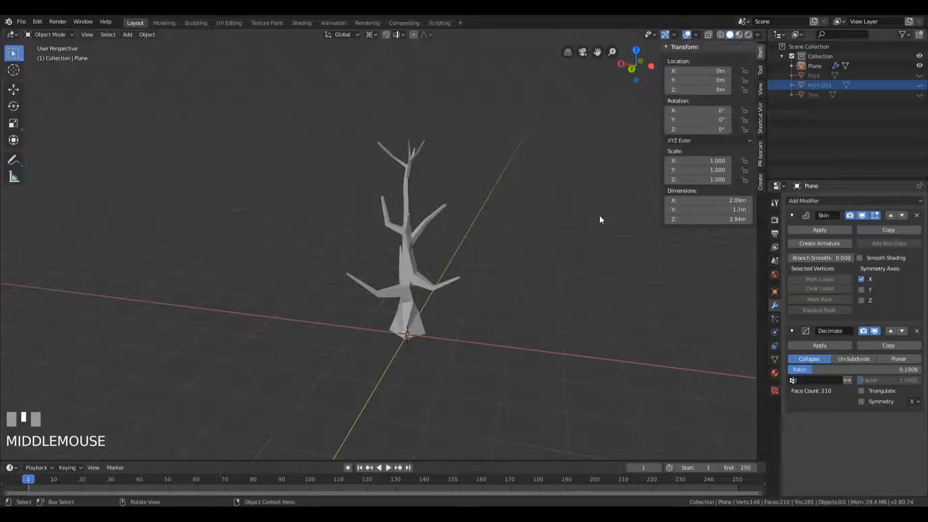
Rename the tree object as DeadTree and hide it in the viewport
left_click(418, 245)
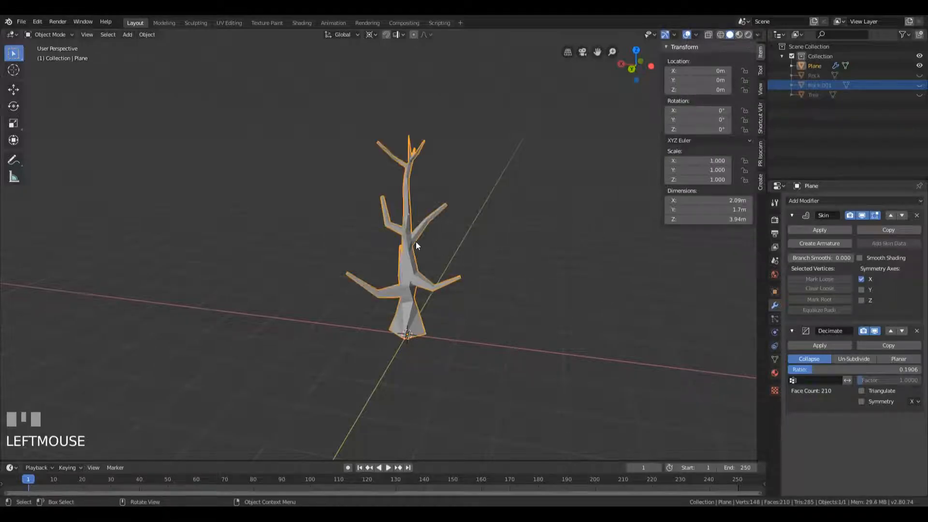
left_click(817, 66)
double_click(815, 66)
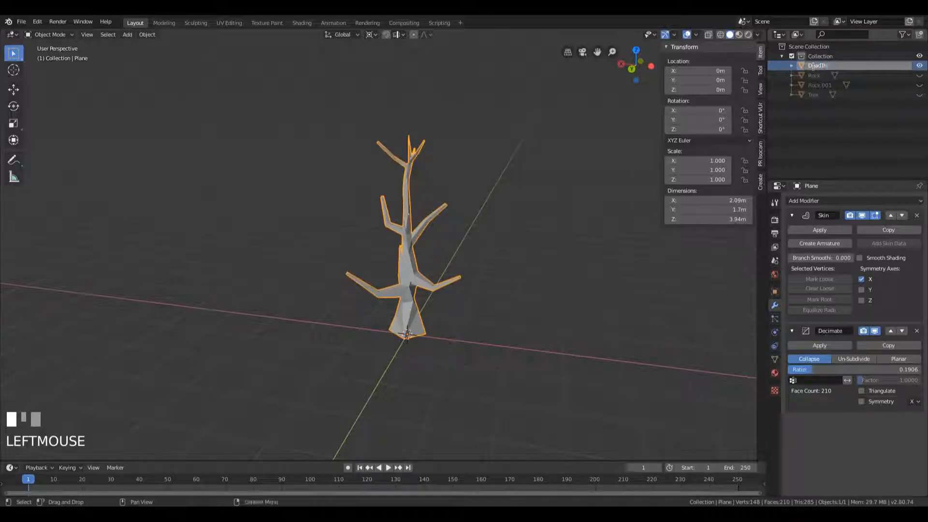
type("DeadTree")
key("Return")
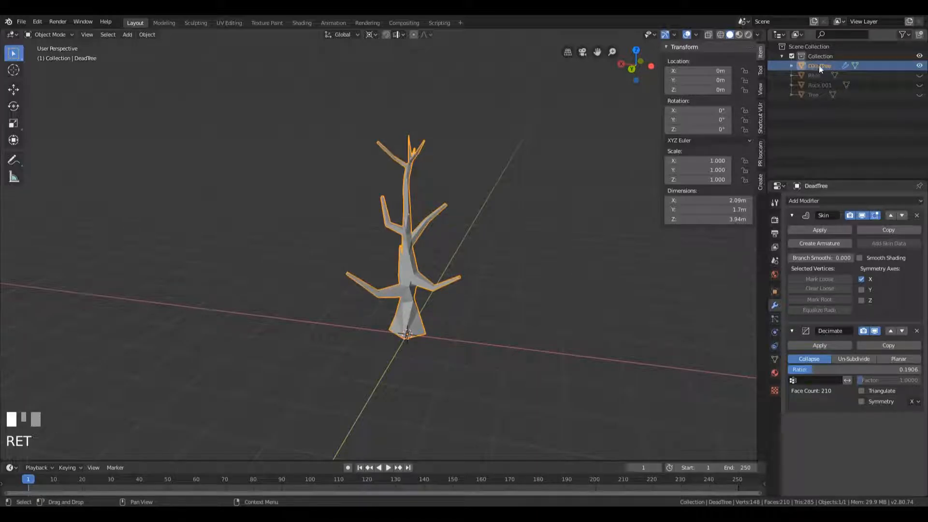
left_click(920, 67)
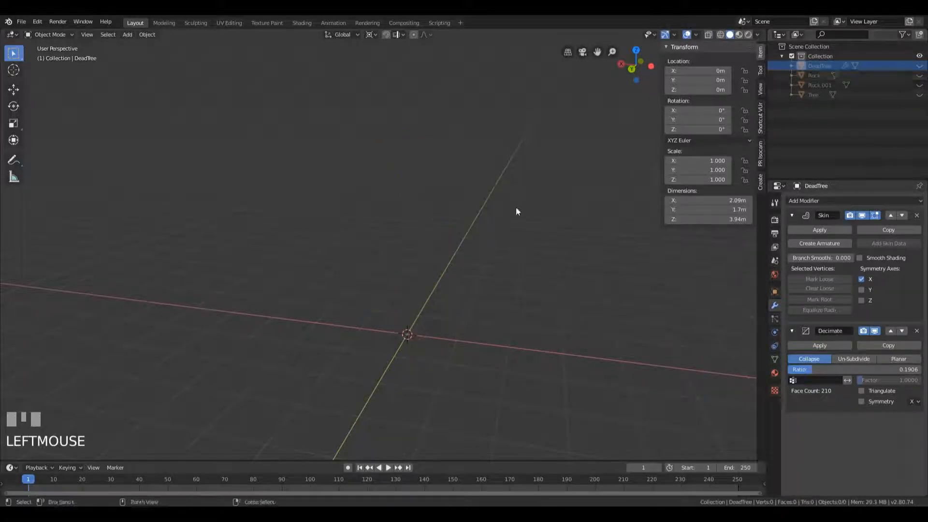